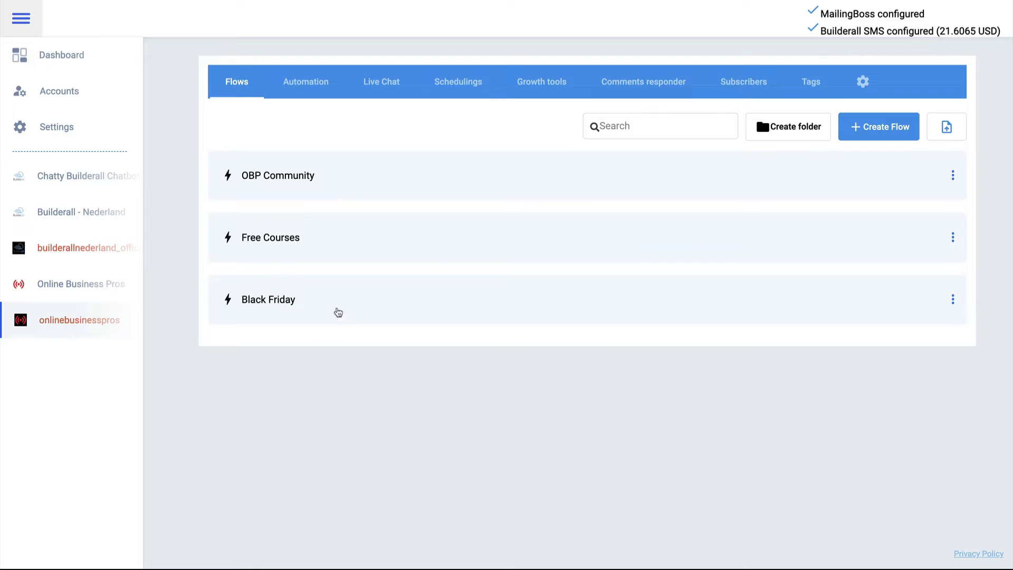
# Check the Black Friday flow's coupon message, then return to Instagram options
pyautogui.click(324, 312)
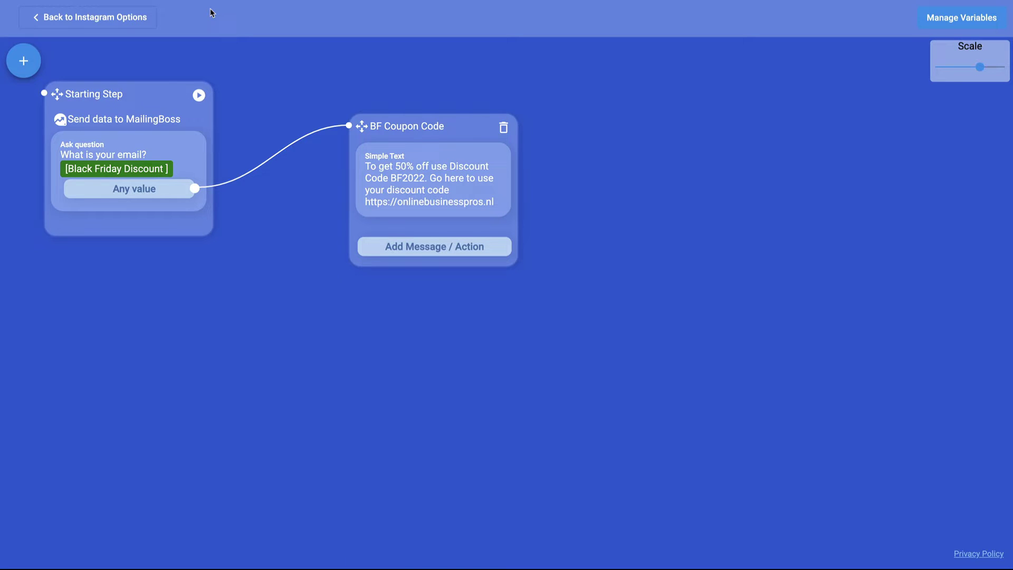
pyautogui.click(35, 20)
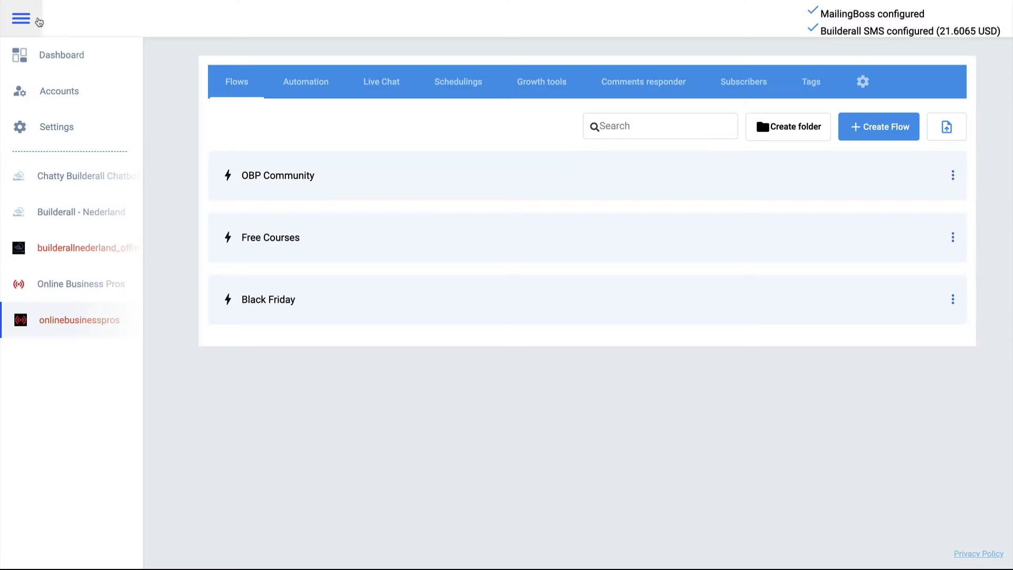
# Open a blank Instagram Reply Rule Editor with Add new Rule
pyautogui.click(303, 83)
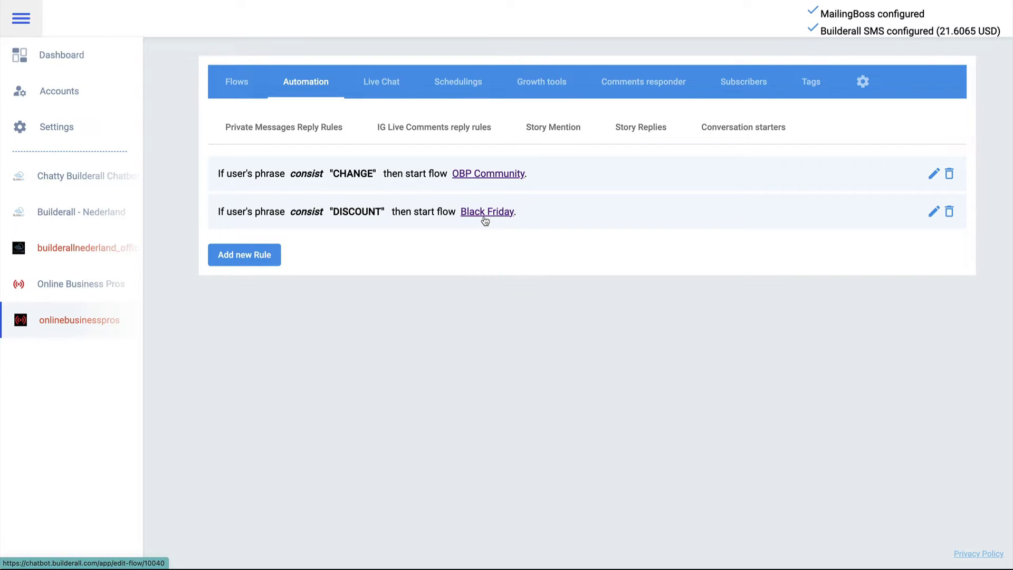
# Add a 'contains' rule for 'I want 50% Off' that sends the Black Friday flow
pyautogui.click(258, 257)
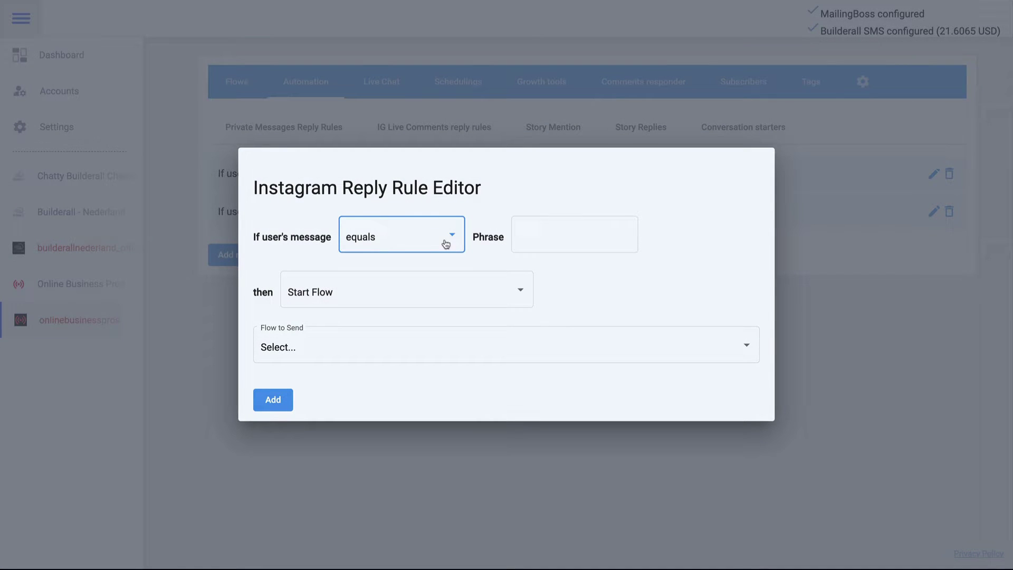
pyautogui.click(446, 244)
pyautogui.click(388, 296)
pyautogui.click(534, 243)
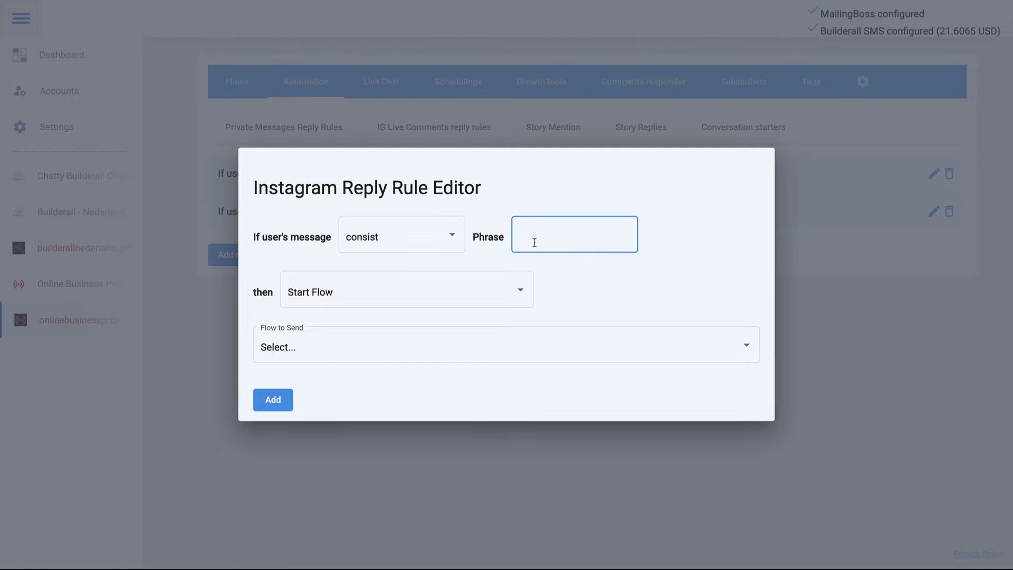
pyautogui.write('I want 50% O')
pyautogui.write('ff')
pyautogui.moveTo(601, 234); pyautogui.dragTo(502, 233)
pyautogui.click(397, 341)
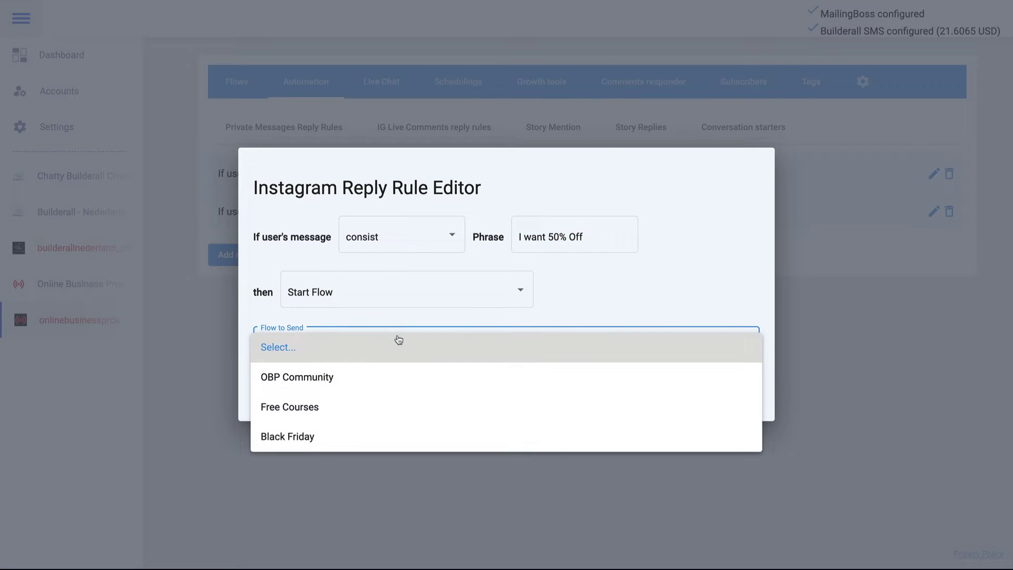
pyautogui.click(385, 445)
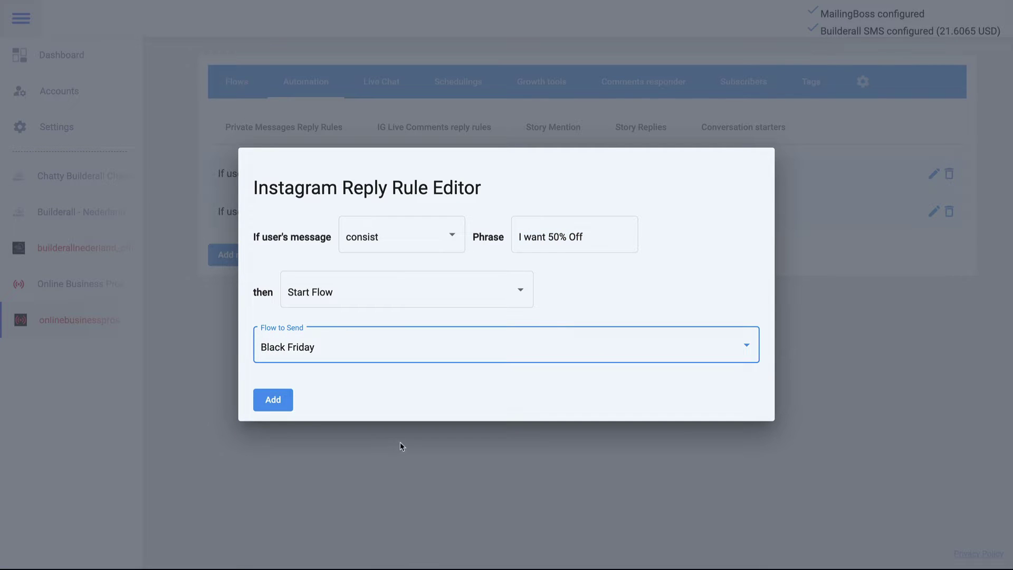
pyautogui.click(275, 404)
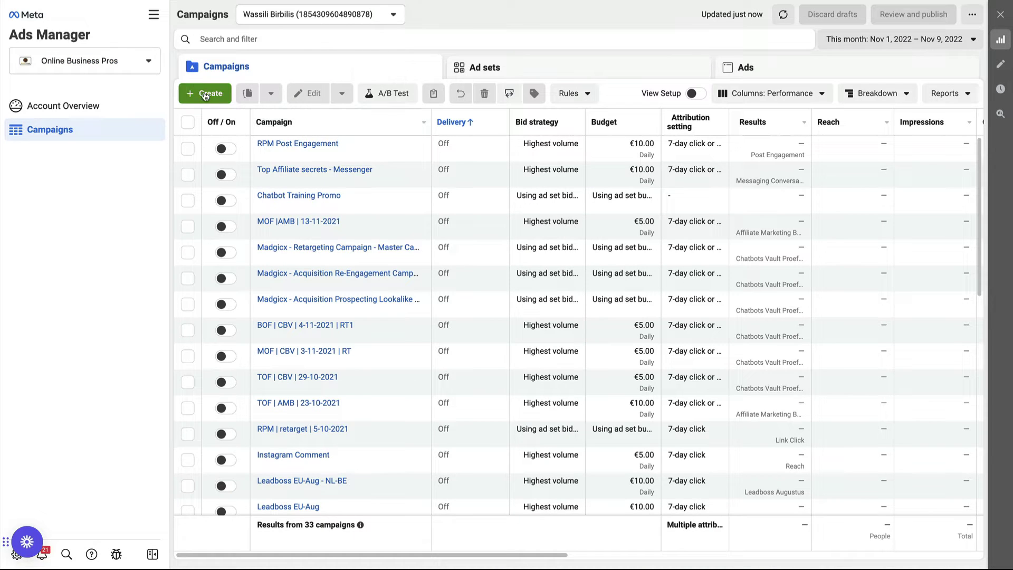
# Create a campaign with the Engagement objective, found through the legacy Messages objective
pyautogui.click(204, 94)
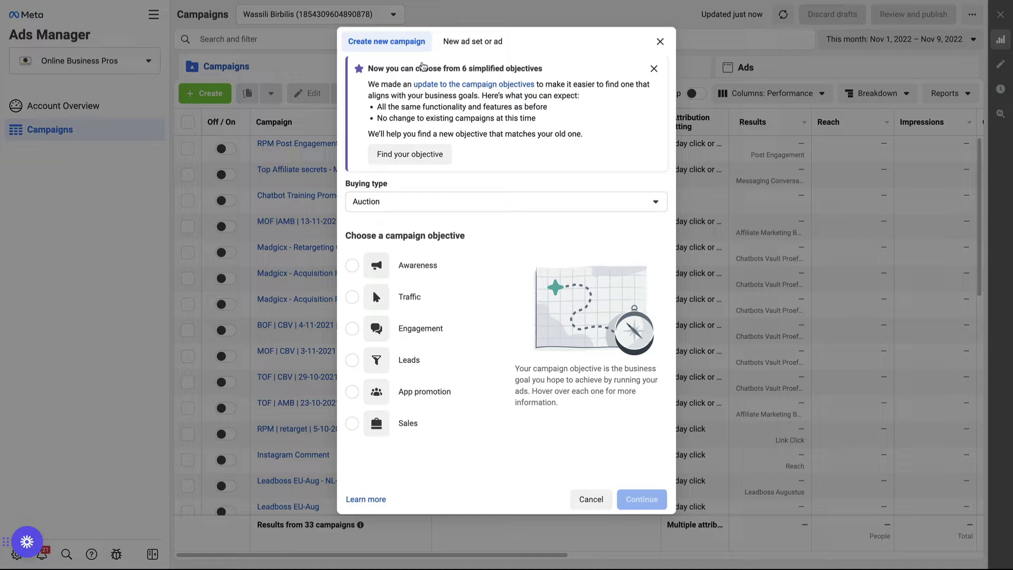
pyautogui.click(420, 158)
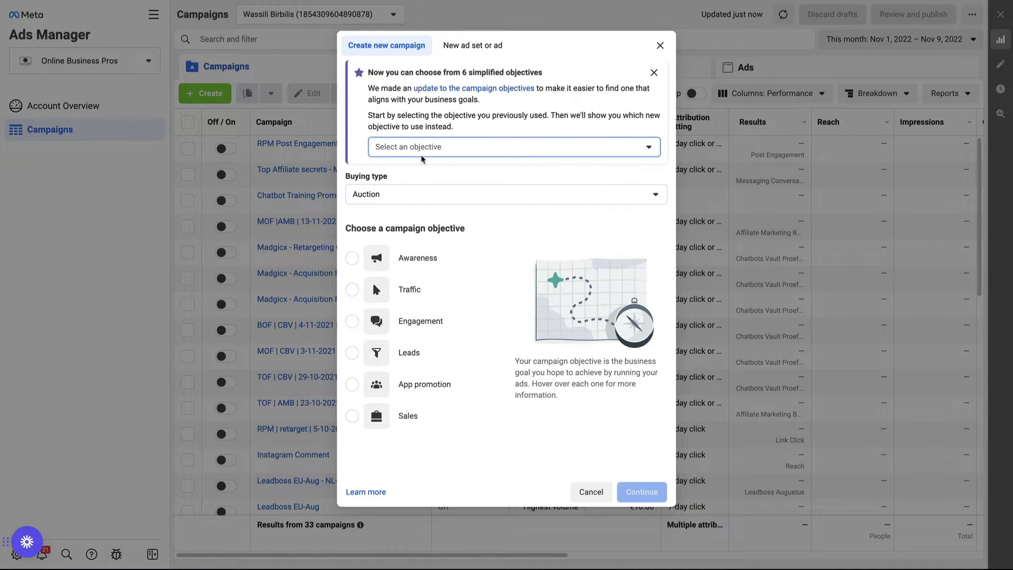
pyautogui.scroll(-1, 445, 230)
pyautogui.scroll(-2, 444, 230)
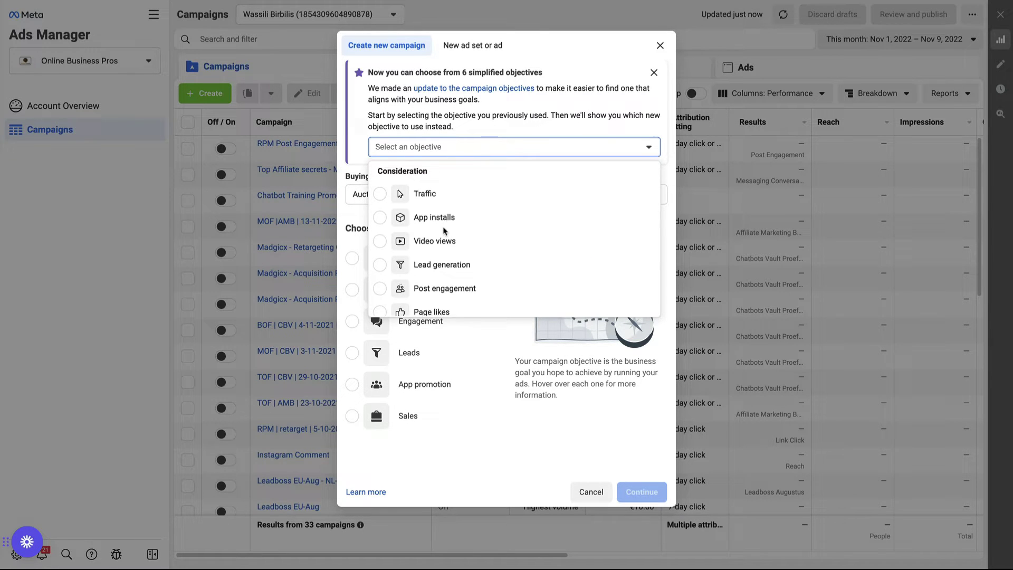
pyautogui.scroll(-1, 444, 229)
pyautogui.scroll(-1, 444, 230)
pyautogui.scroll(-1, 440, 229)
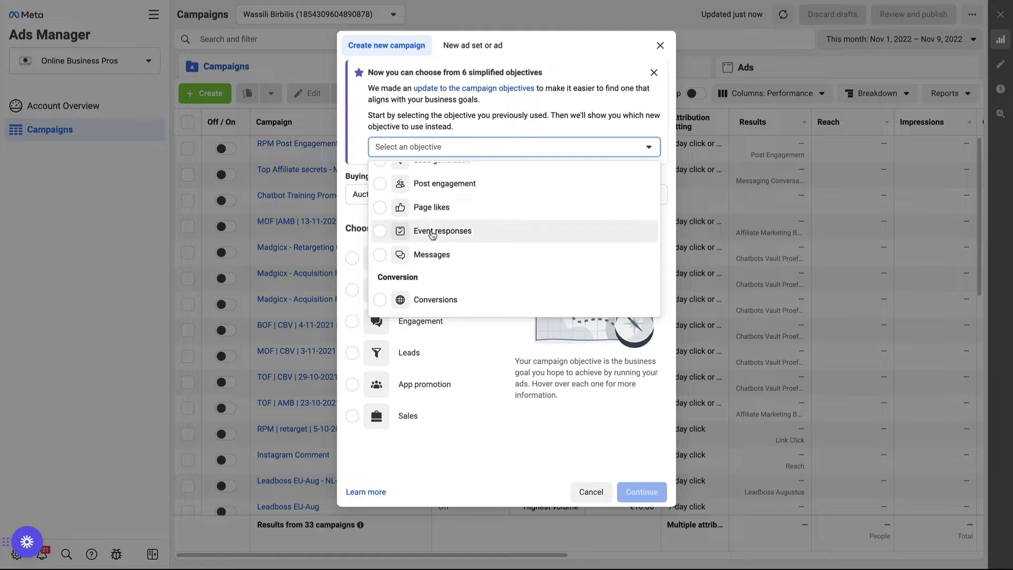
pyautogui.click(383, 260)
pyautogui.click(643, 507)
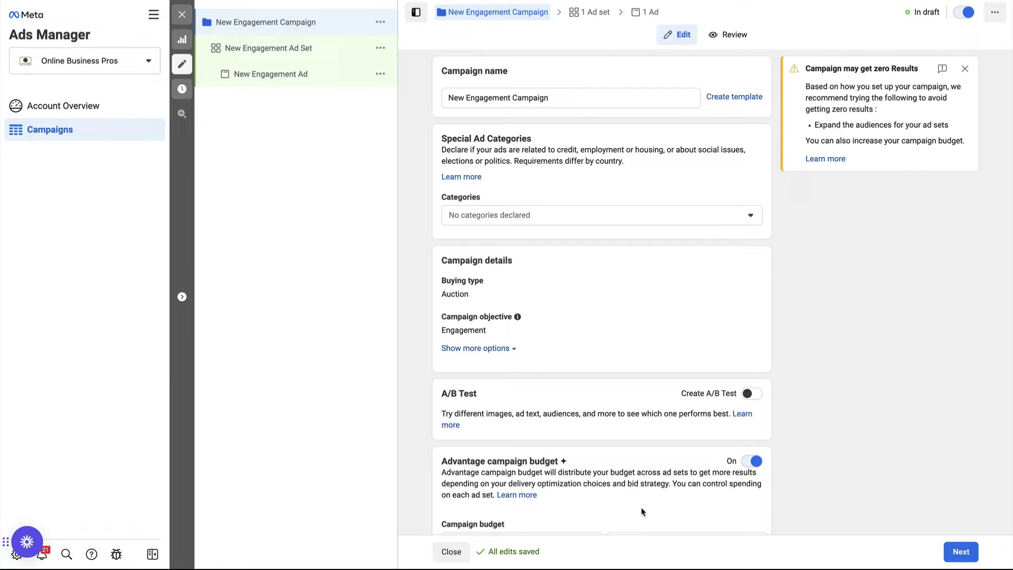
pyautogui.scroll(-3, 606, 442)
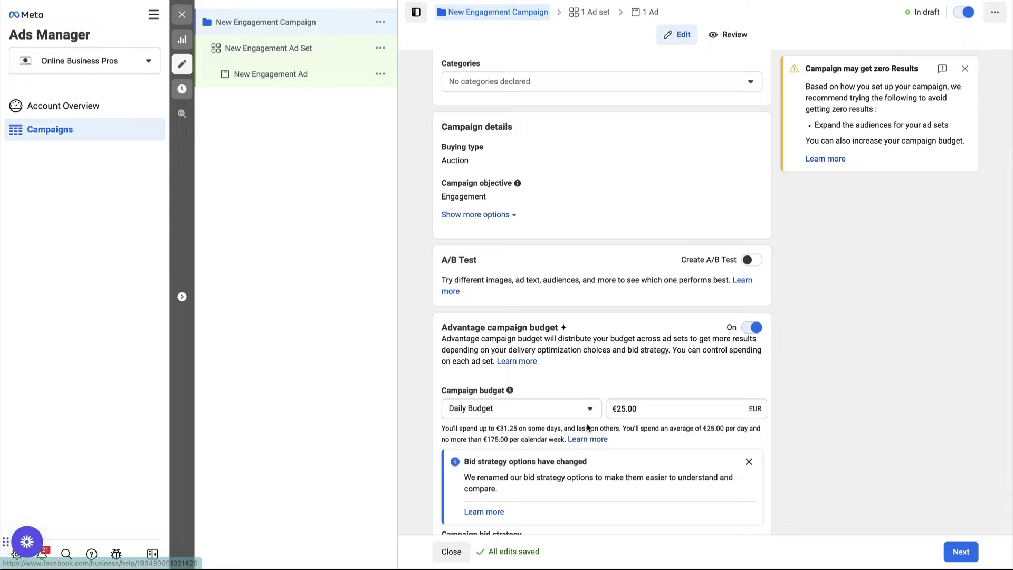
pyautogui.scroll(-1, 606, 411)
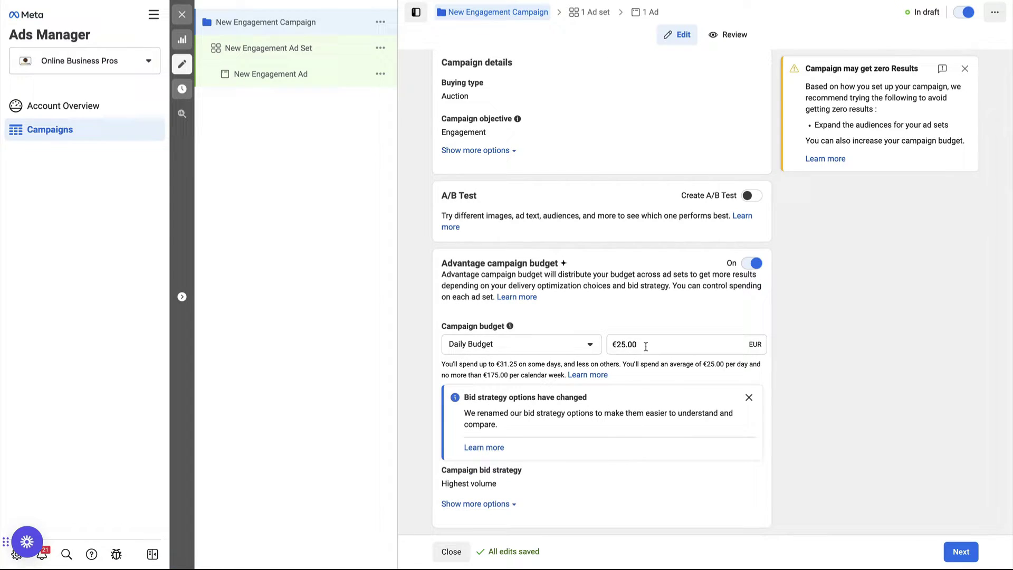
# Choose the Online Business Pros page and untick Messenger, leaving Instagram as the only app
pyautogui.click(961, 551)
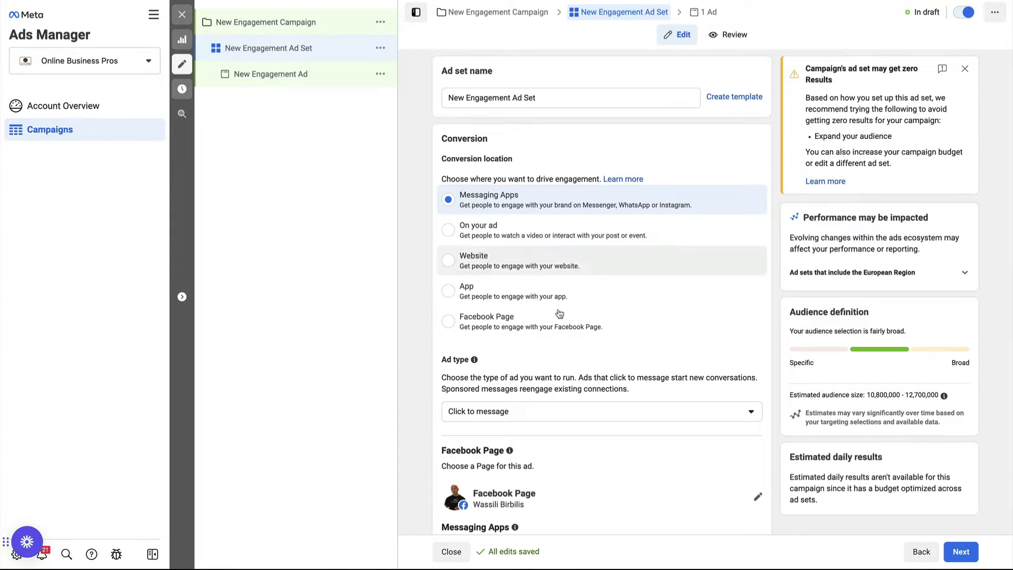
pyautogui.scroll(-1, 557, 315)
pyautogui.scroll(-2, 560, 314)
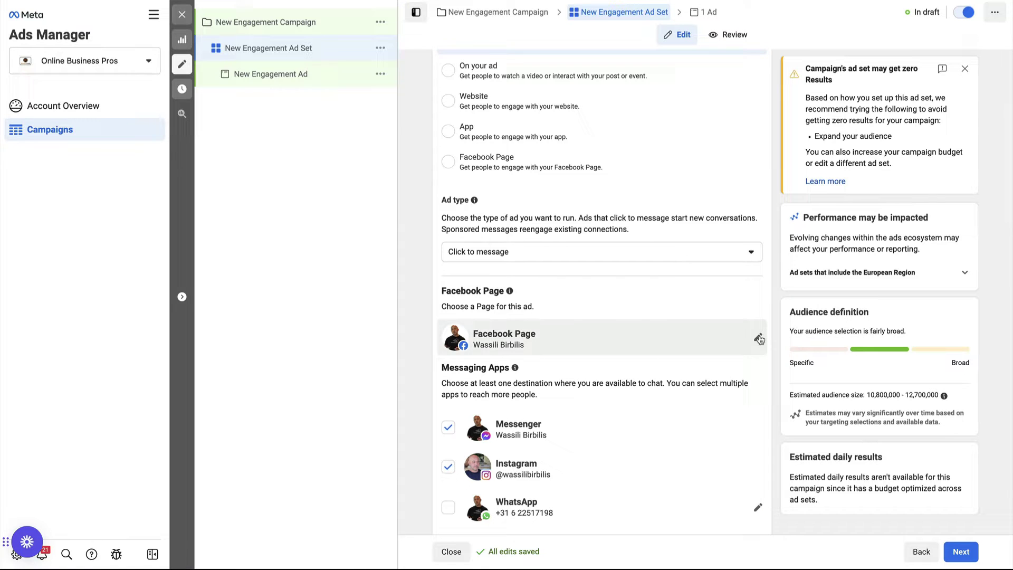
pyautogui.click(757, 339)
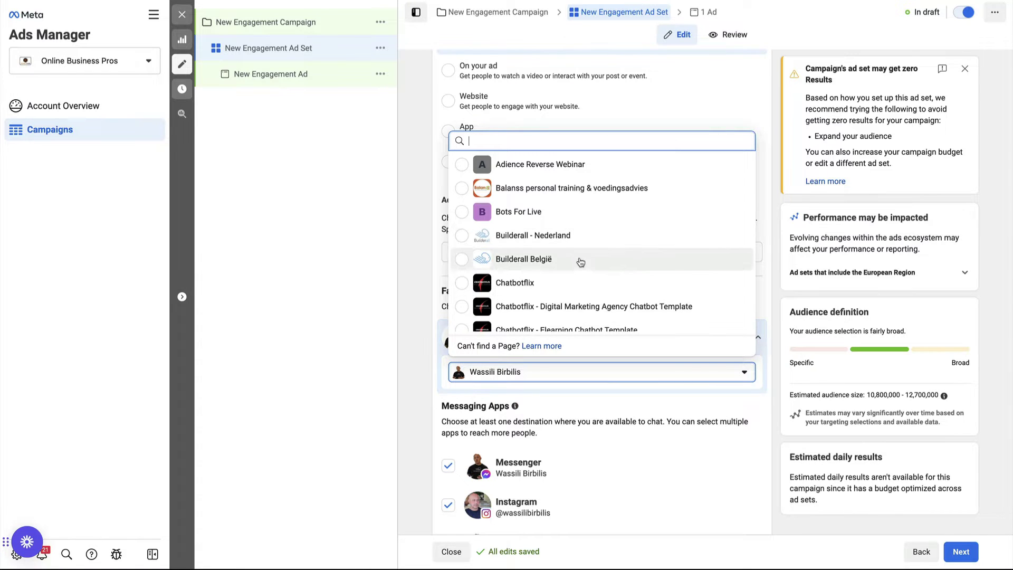
pyautogui.scroll(-3, 580, 261)
pyautogui.scroll(-3, 580, 261)
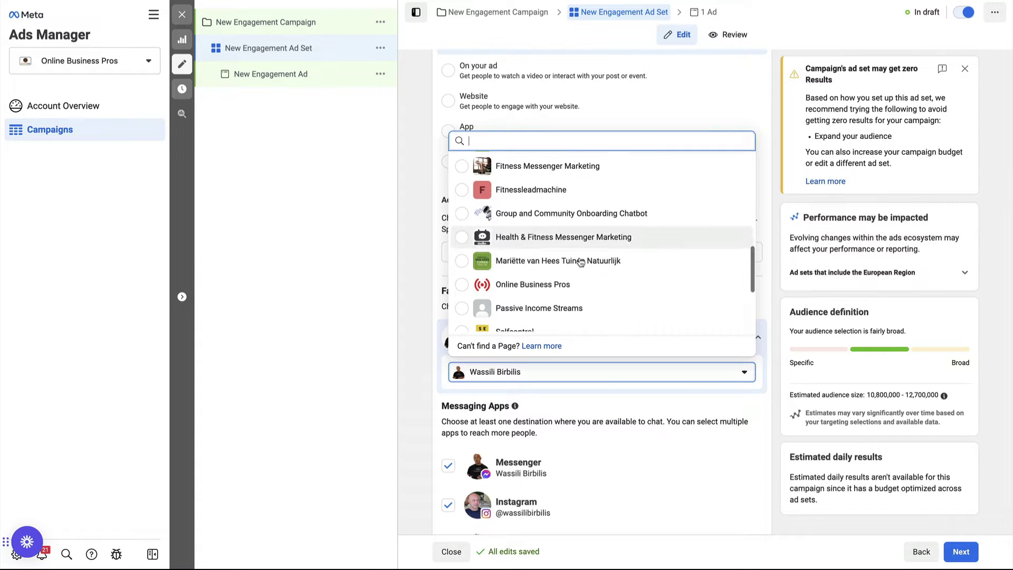
pyautogui.click(572, 285)
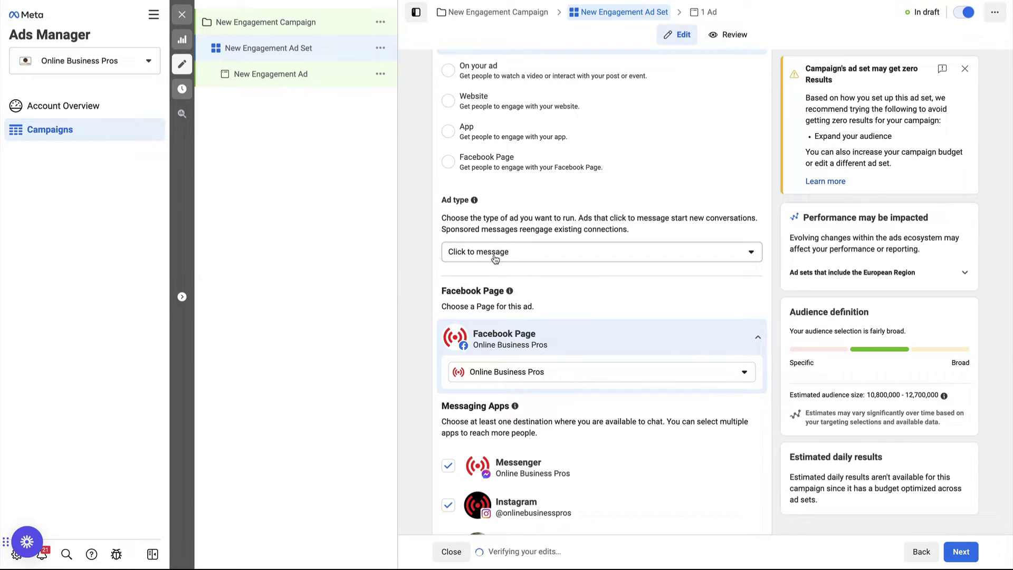
pyautogui.scroll(-2, 524, 283)
pyautogui.scroll(-2, 499, 341)
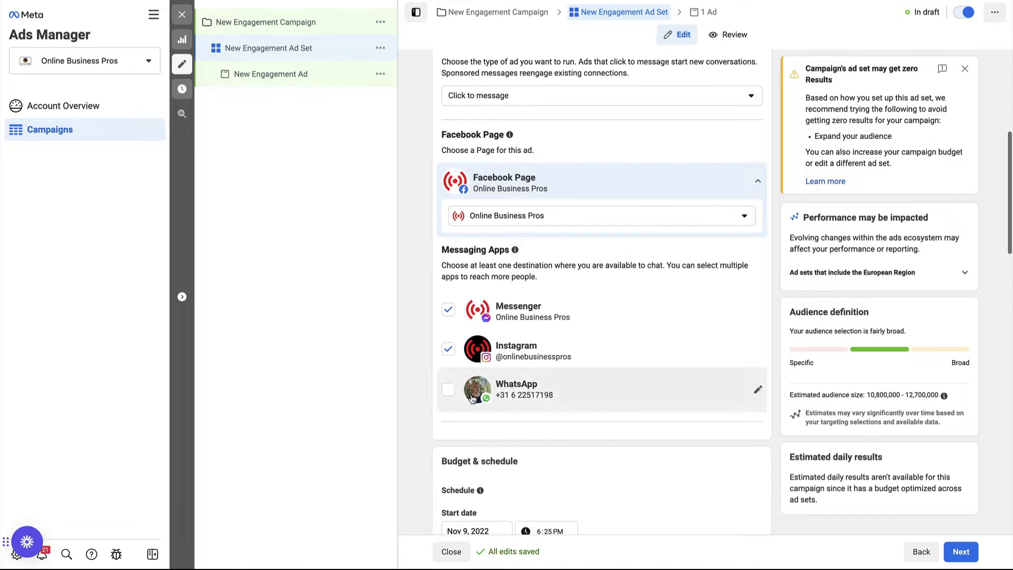
pyautogui.click(449, 309)
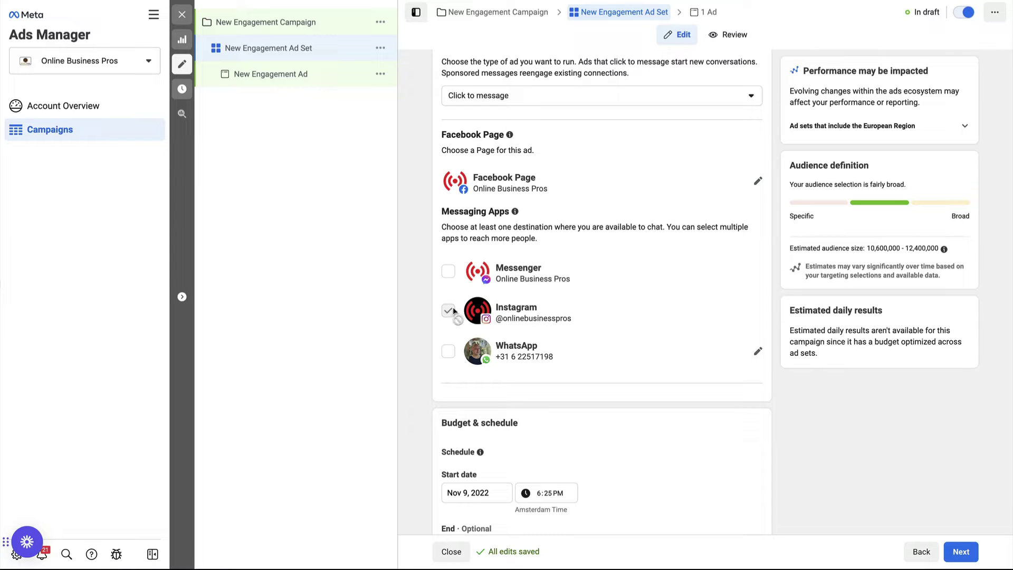
pyautogui.scroll(-2, 511, 314)
pyautogui.scroll(-1, 512, 315)
pyautogui.scroll(-2, 512, 316)
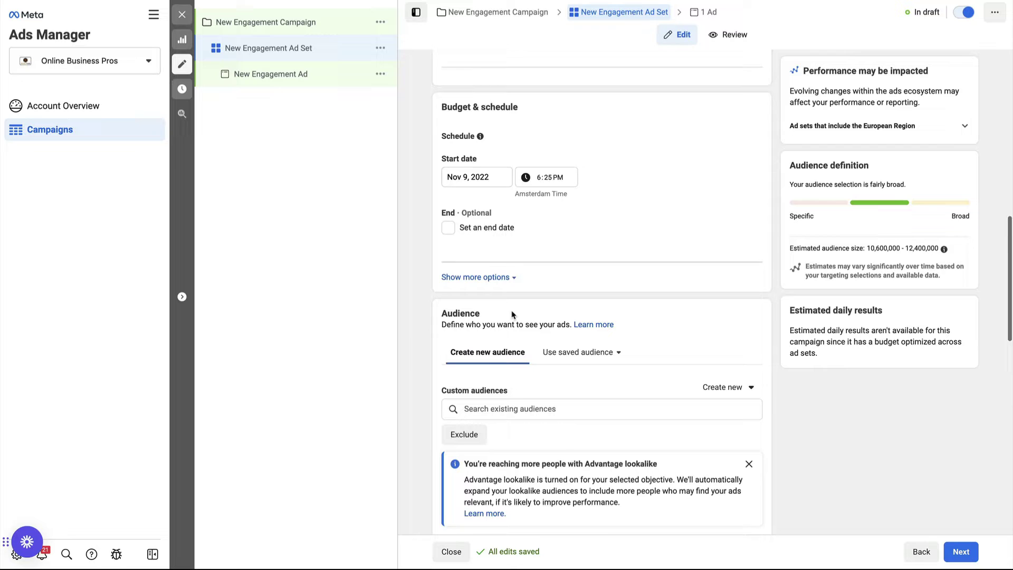
pyautogui.scroll(-2, 511, 314)
pyautogui.scroll(-2, 512, 314)
pyautogui.scroll(-1, 511, 314)
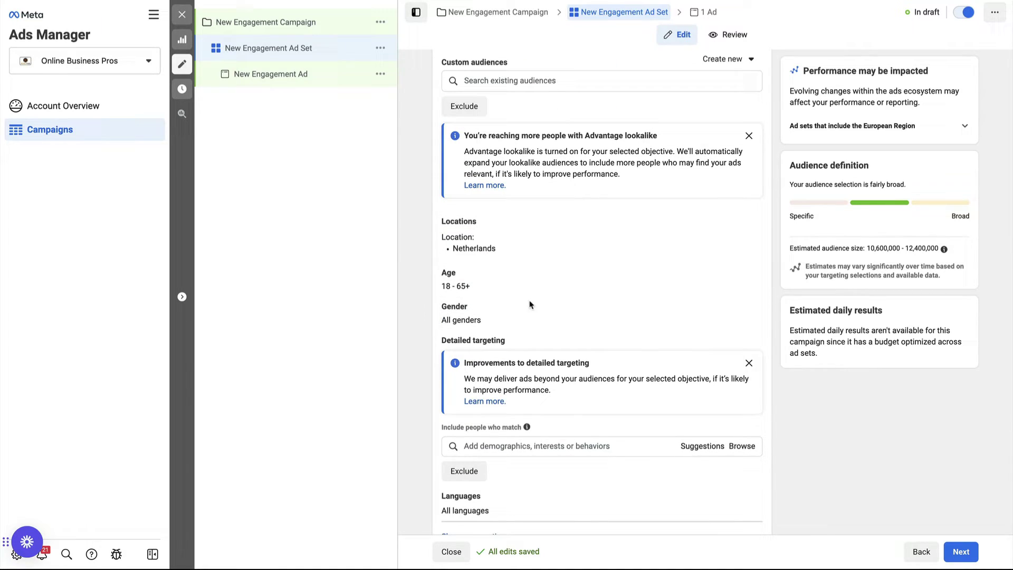
pyautogui.moveTo(554, 279)
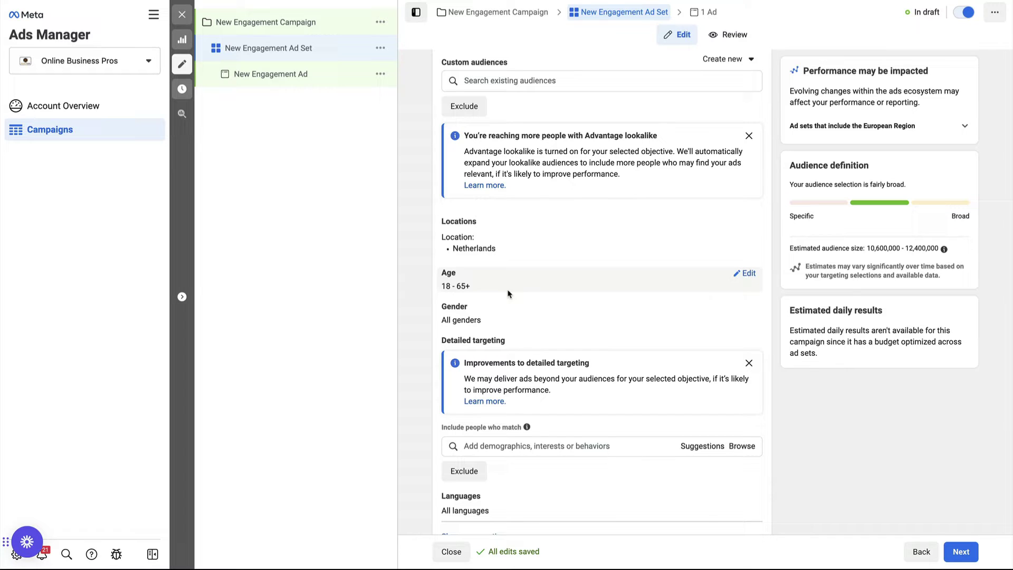
pyautogui.scroll(-1, 508, 294)
pyautogui.scroll(-2, 508, 294)
pyautogui.scroll(-1, 509, 294)
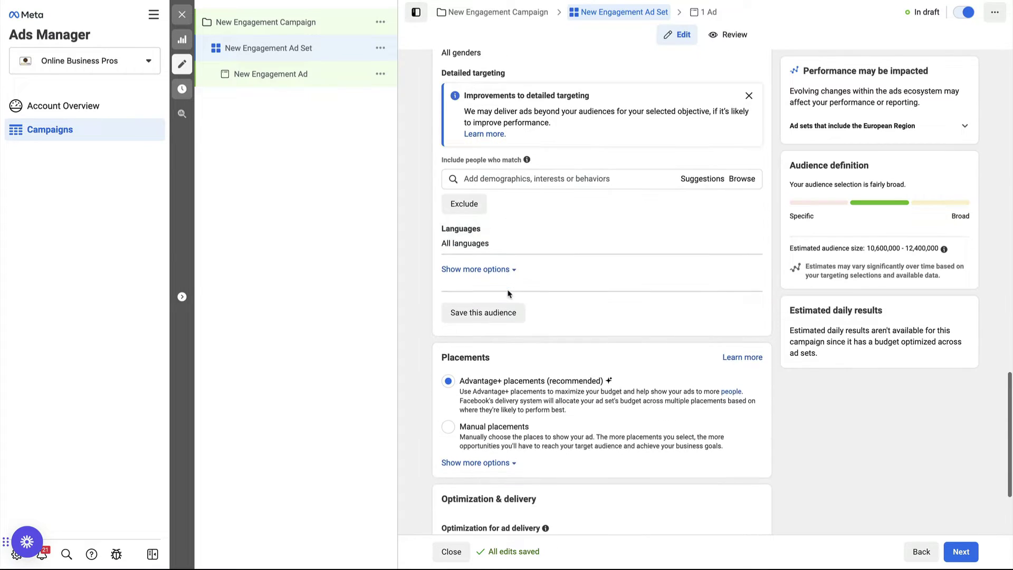
pyautogui.scroll(-1, 509, 294)
pyautogui.scroll(-1, 508, 294)
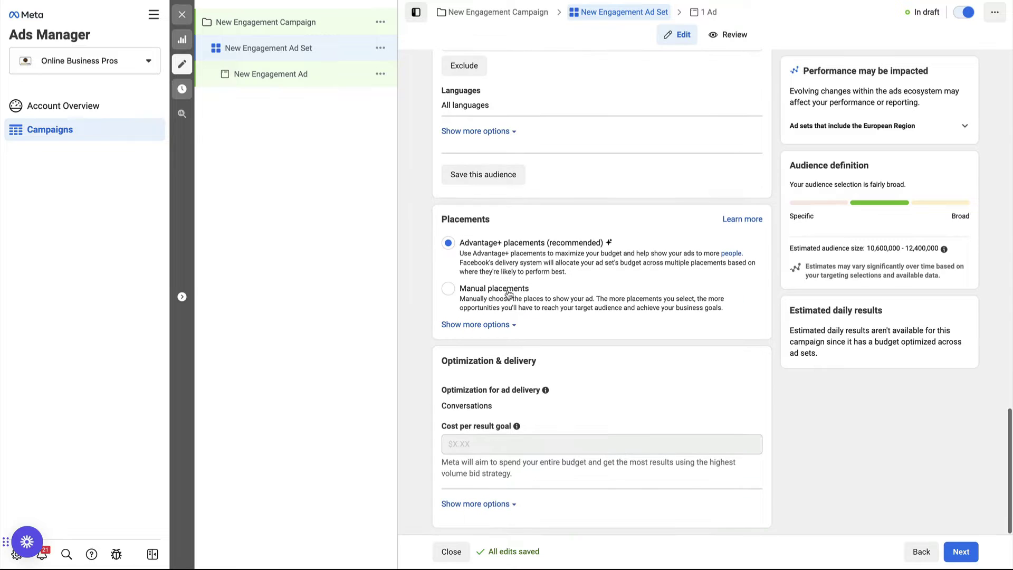
# Use manual placements with Facebook, Stories and Reels removed, then continue to the ad
pyautogui.click(449, 293)
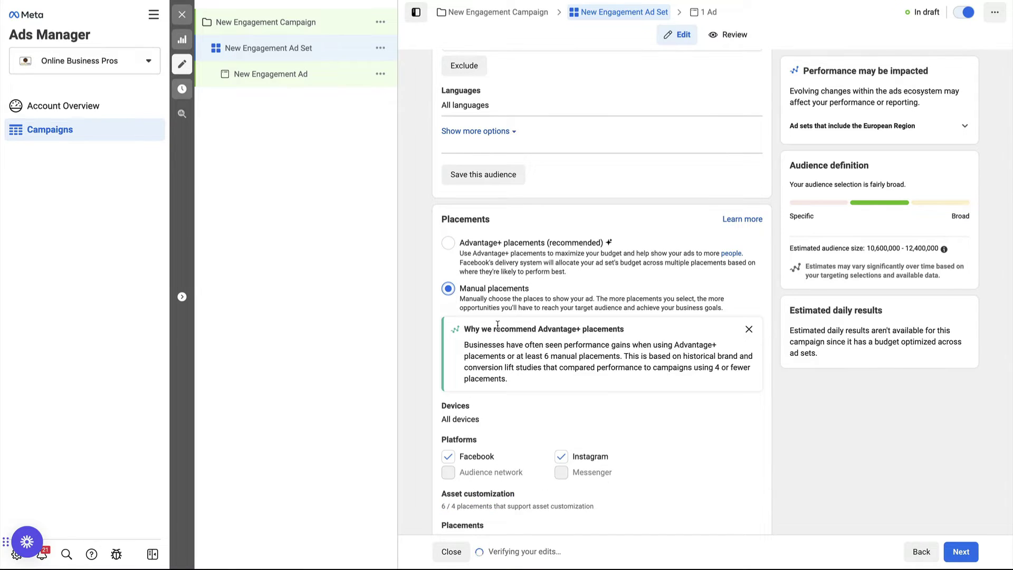
pyautogui.scroll(-3, 497, 325)
pyautogui.click(449, 218)
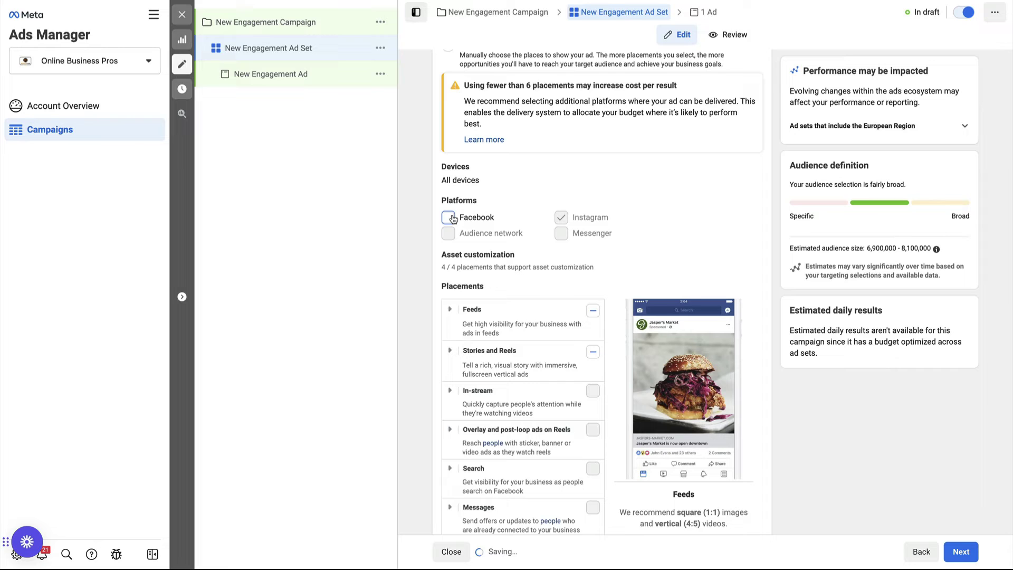
pyautogui.scroll(-2, 532, 336)
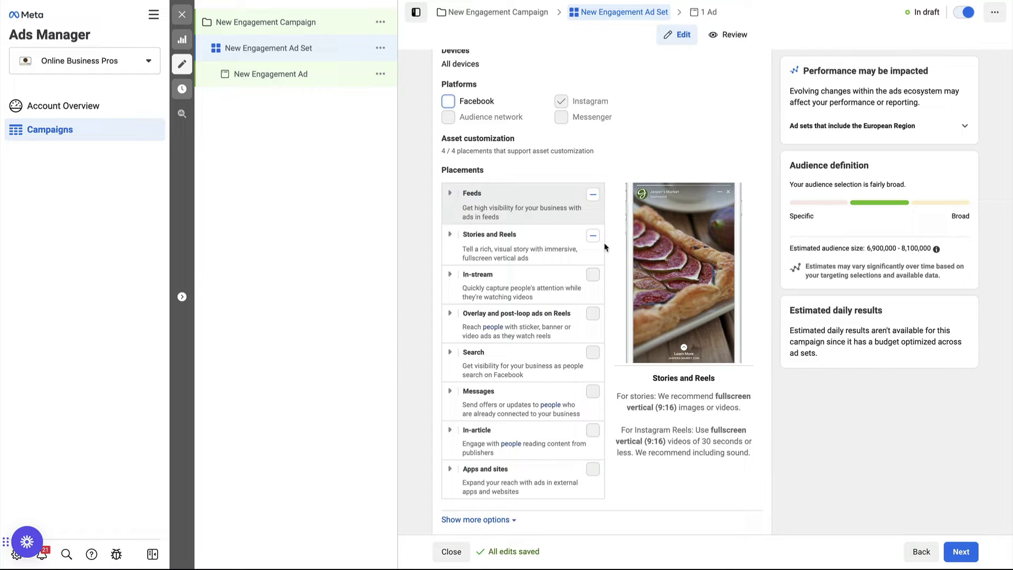
pyautogui.click(594, 238)
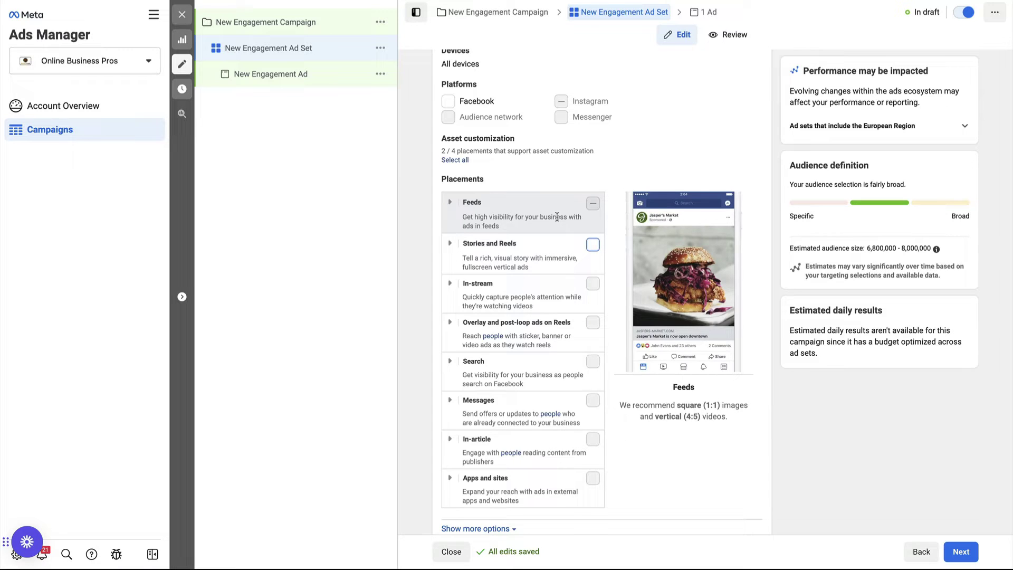
pyautogui.scroll(-3, 903, 477)
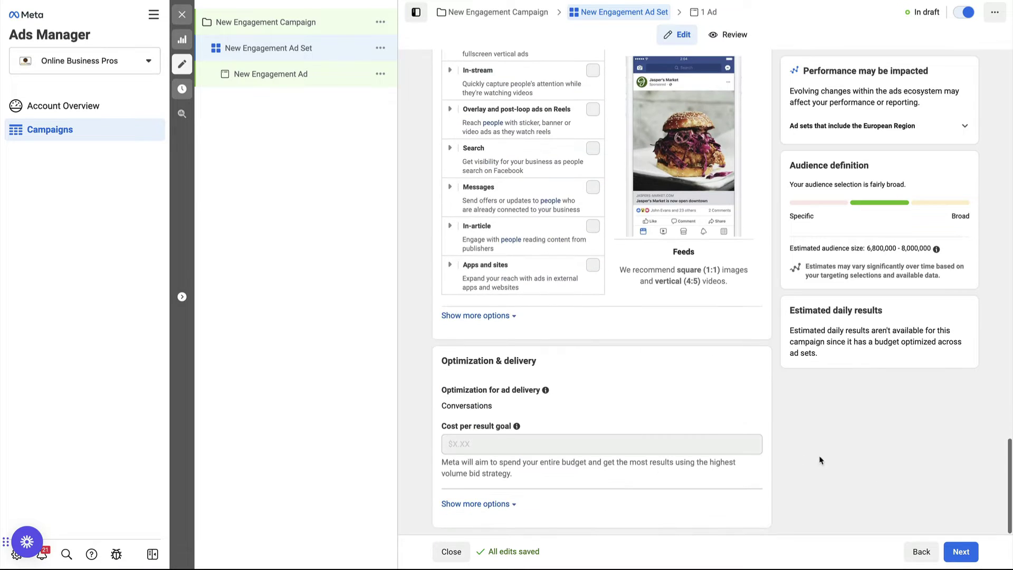
pyautogui.click(970, 554)
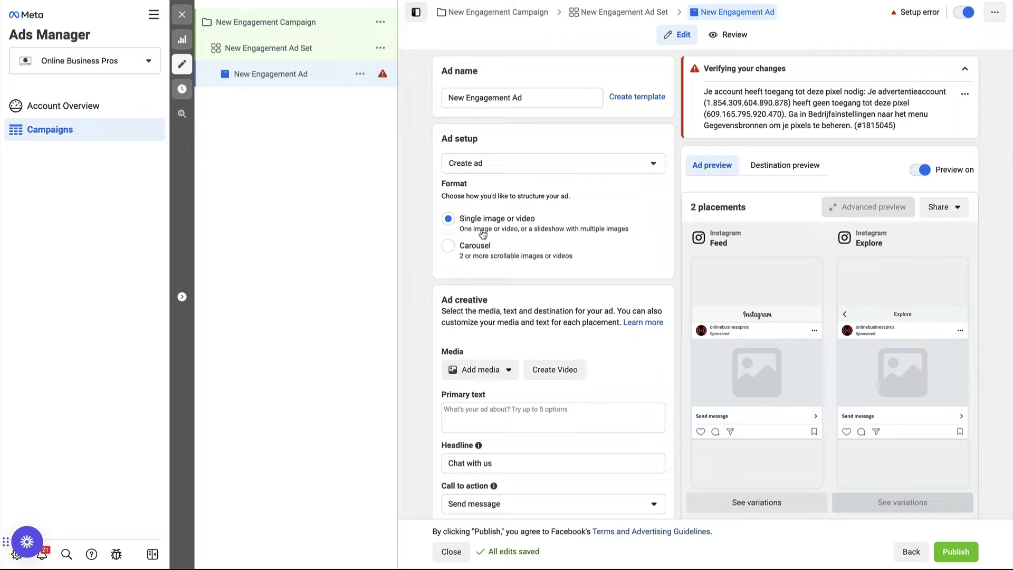
pyautogui.scroll(-2, 483, 234)
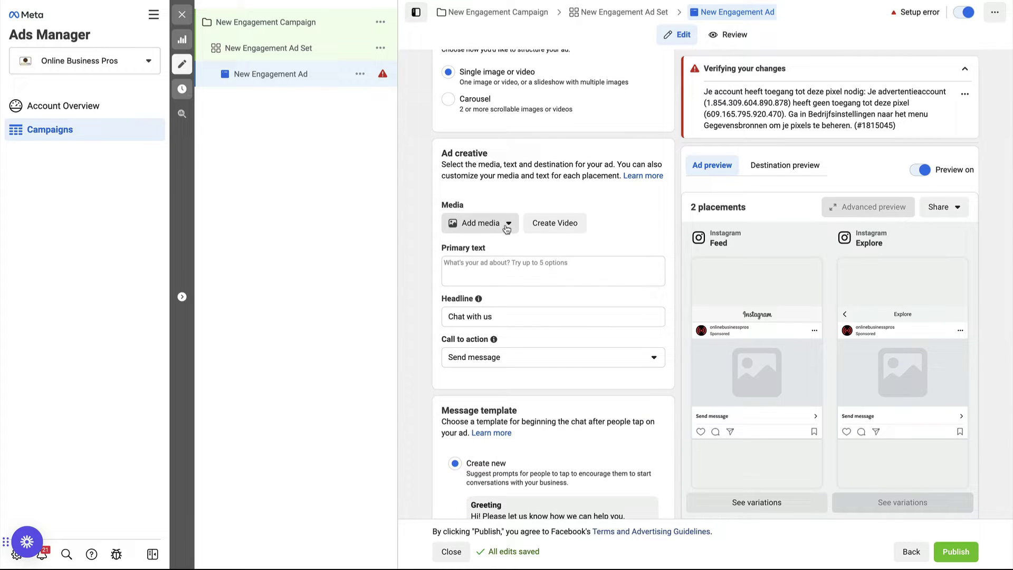
# Add the Black Friday Sale image as the ad's media and confirm the crop
pyautogui.click(493, 224)
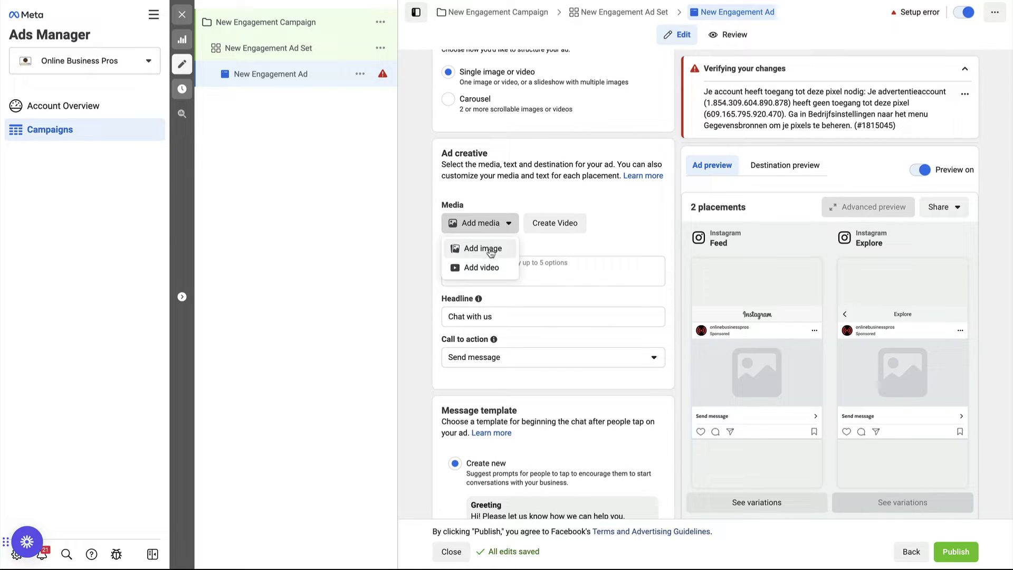
pyautogui.click(492, 250)
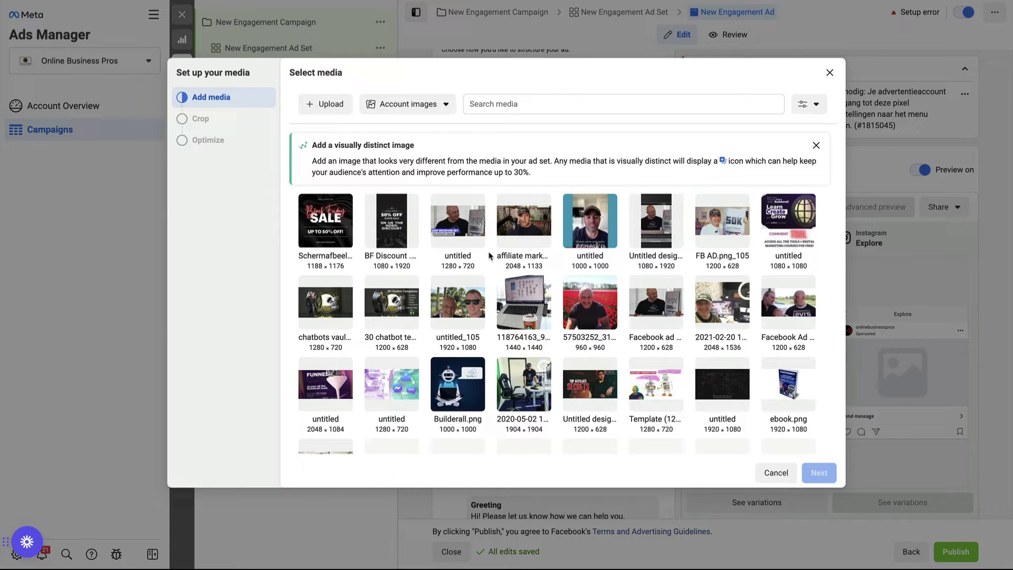
pyautogui.click(325, 213)
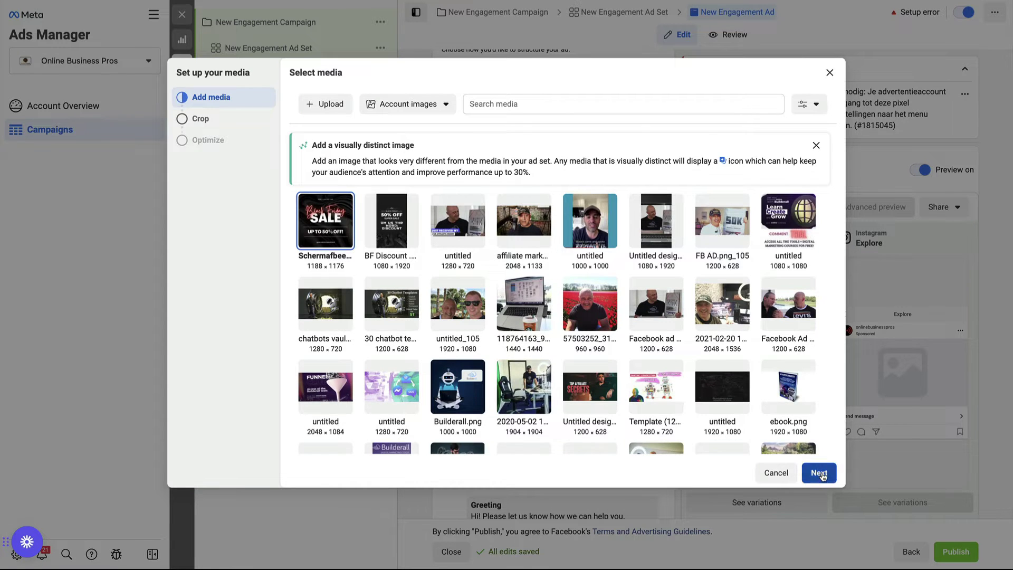
pyautogui.click(820, 473)
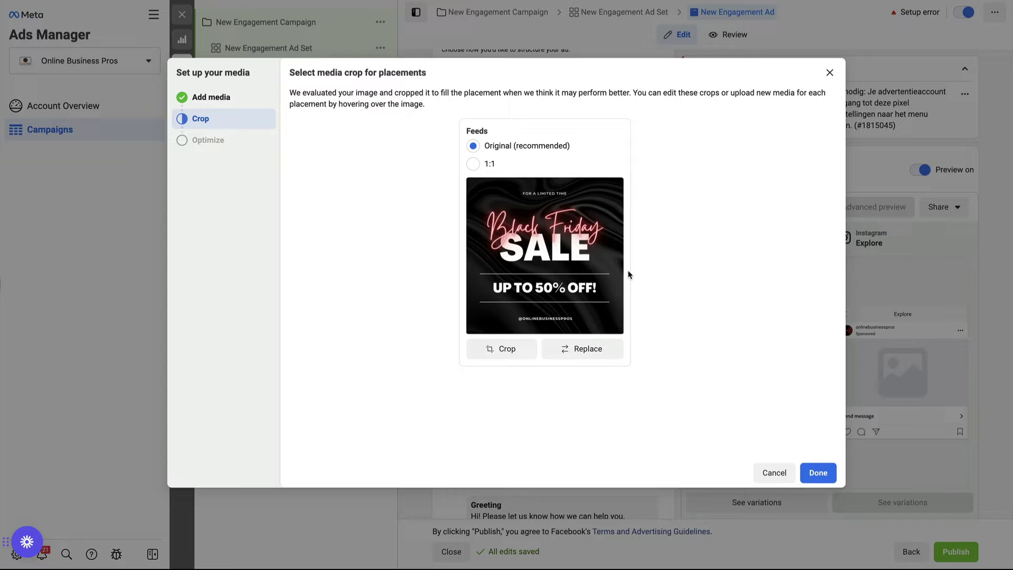
pyautogui.click(815, 473)
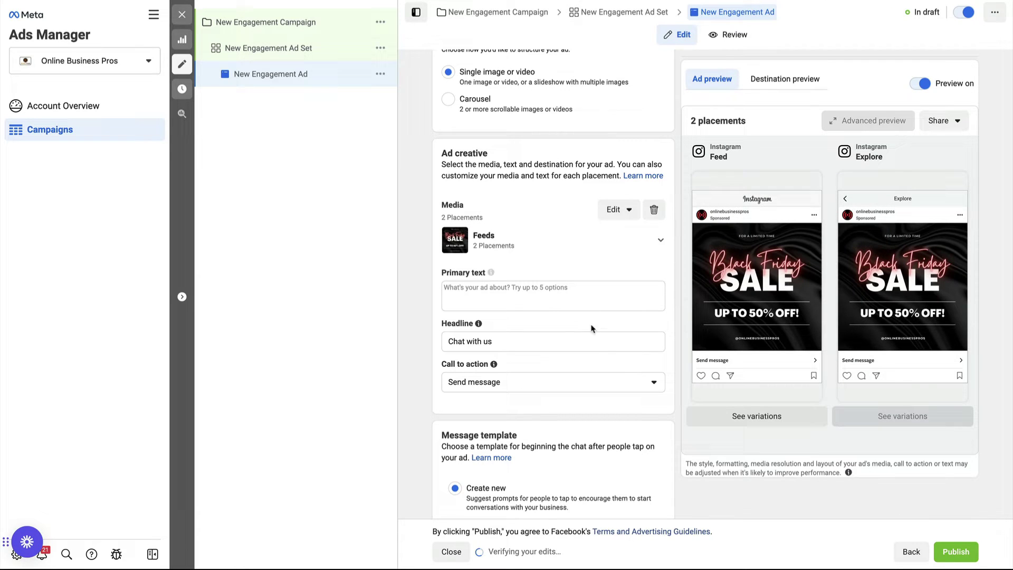
# Change the saved notes caption from 30% to '50% off Black Friday Sale' and select it
pyautogui.click(523, 293)
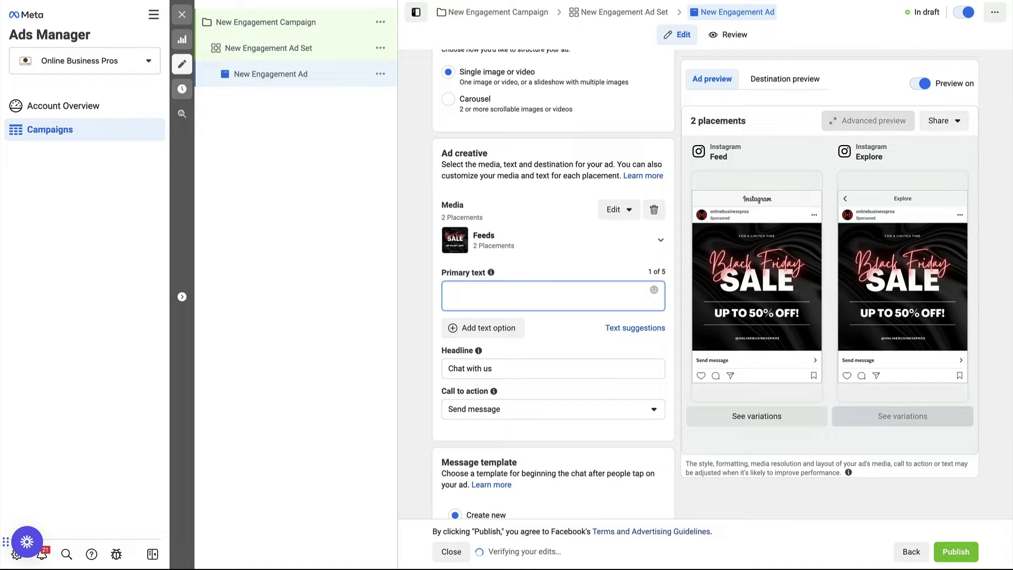
pyautogui.hotkey('ctrl', 'shift', 'v')
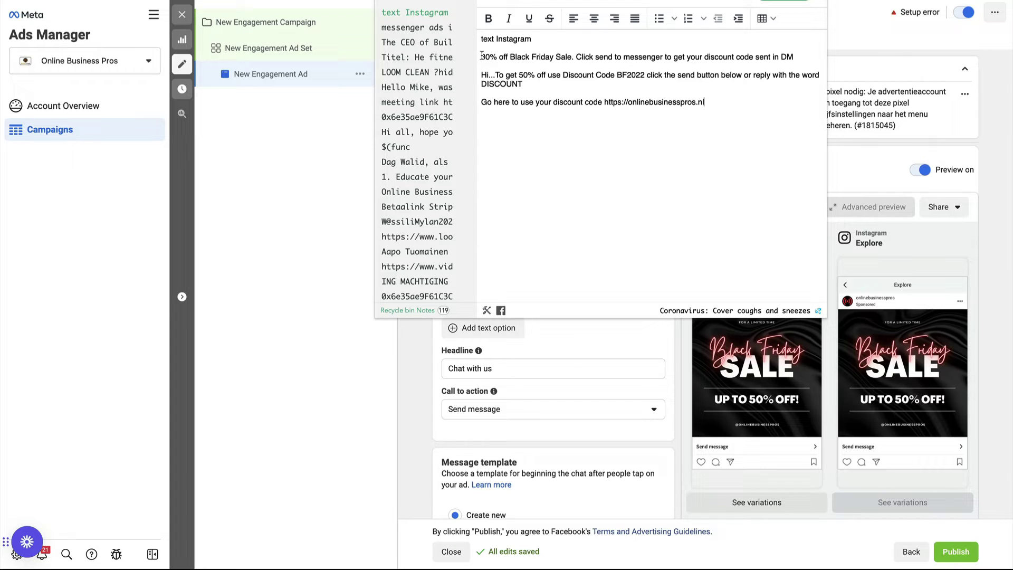
pyautogui.moveTo(481, 56); pyautogui.dragTo(722, 62)
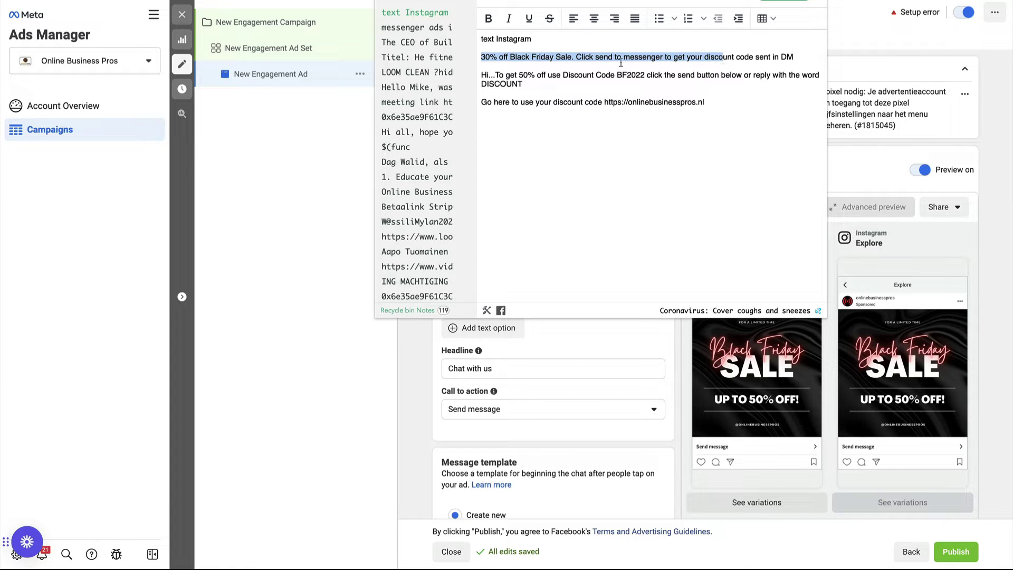
pyautogui.click(492, 57)
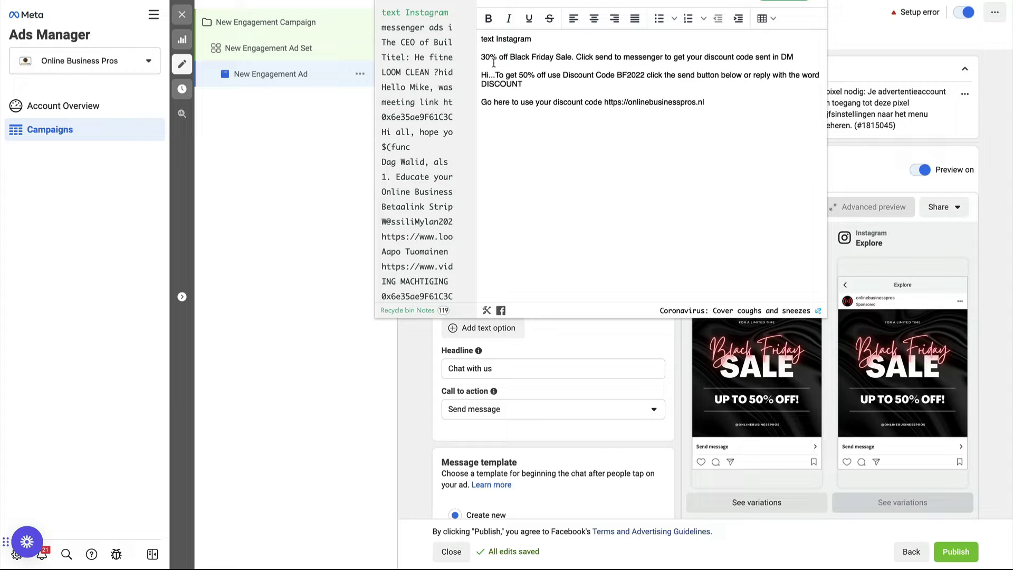
pyautogui.press('BackSpace')
pyautogui.write('5')
pyautogui.moveTo(482, 56); pyautogui.dragTo(781, 63)
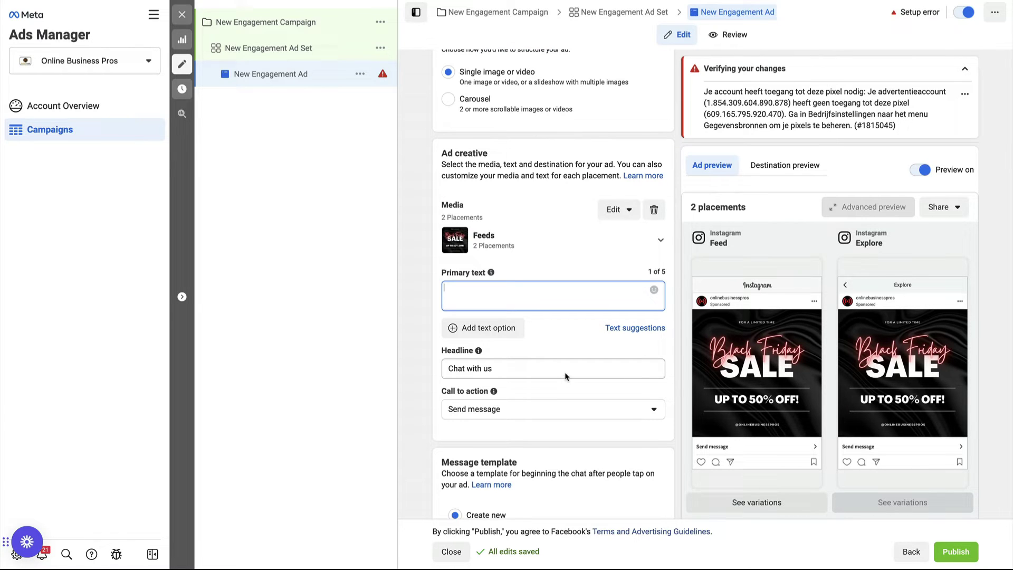
# Paste the caption as primary text, changing 'Click send to messenger' to 'Click send message'
pyautogui.write('50% off Black Friday Sale. Click send to messenger to get your discount code sent in DM')
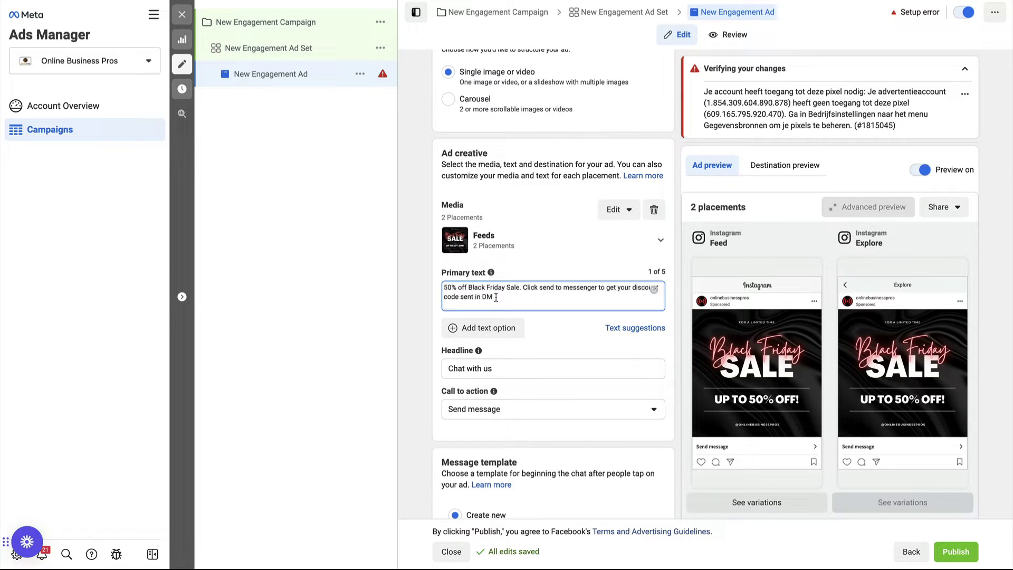
pyautogui.scroll(-2, 510, 351)
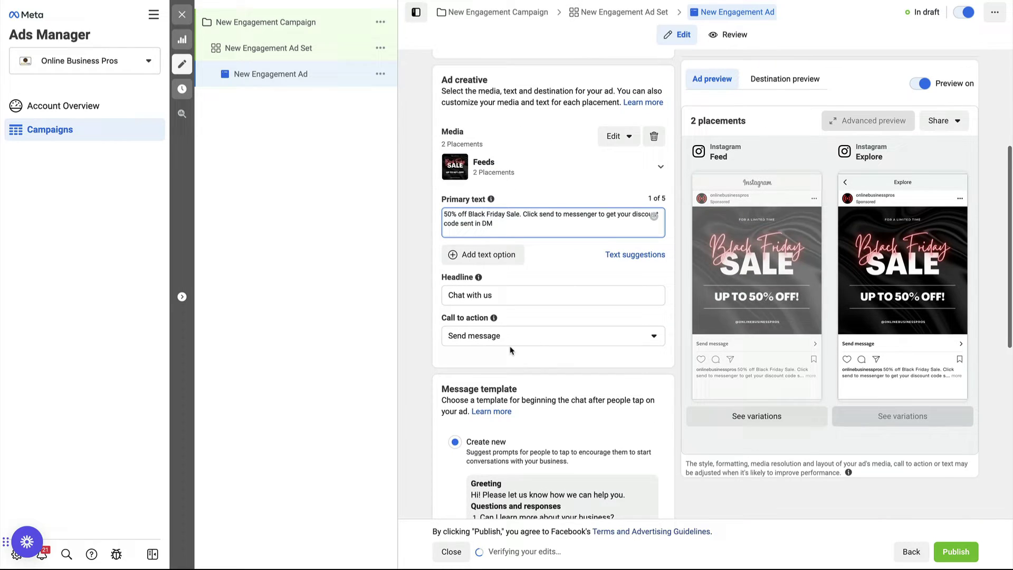
pyautogui.scroll(-2, 510, 350)
pyautogui.scroll(-2, 511, 350)
pyautogui.scroll(-2, 510, 350)
pyautogui.scroll(-3, 510, 350)
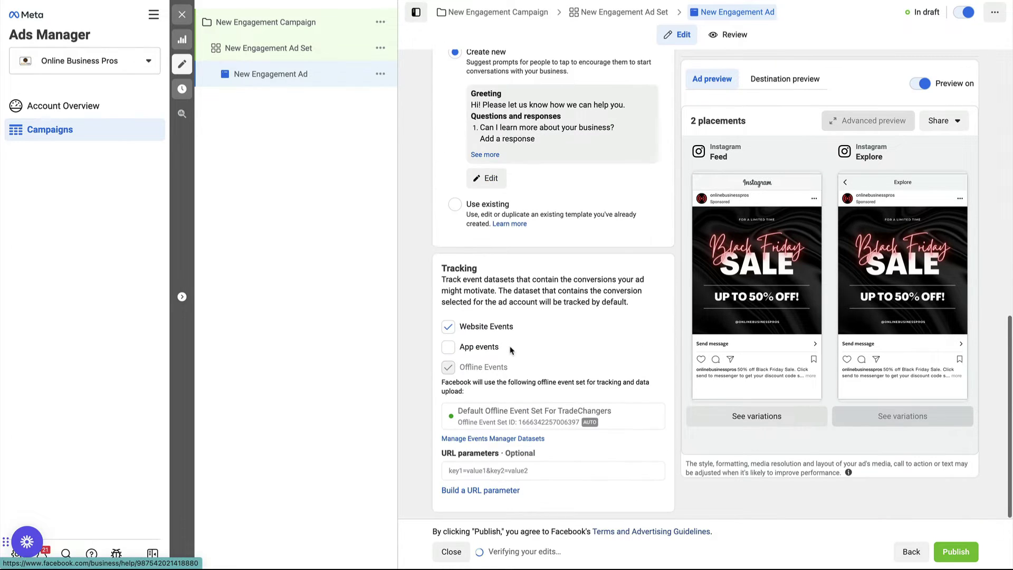
pyautogui.scroll(3, 510, 350)
pyautogui.scroll(1, 511, 350)
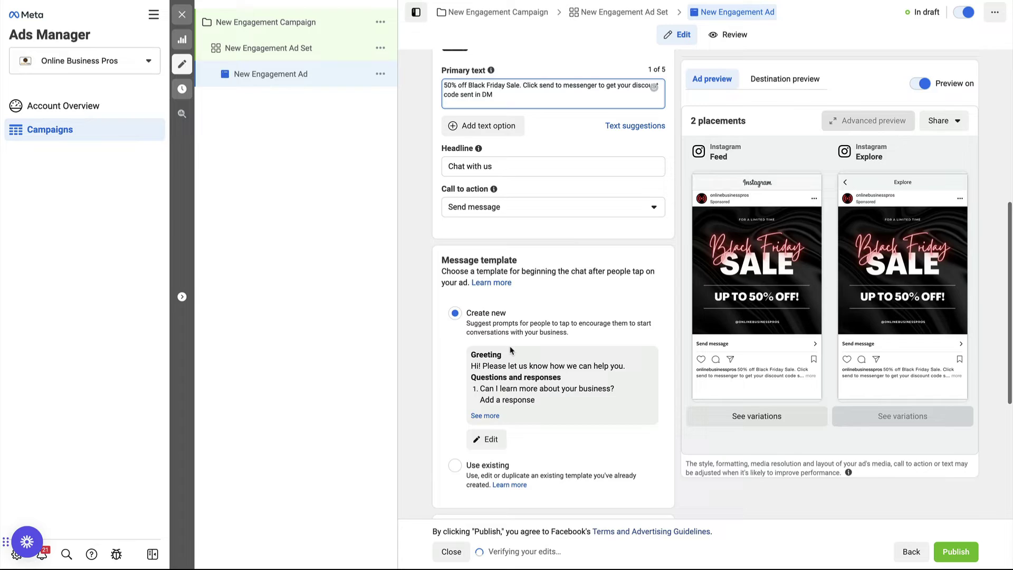
pyautogui.scroll(1, 510, 350)
pyautogui.scroll(1, 504, 278)
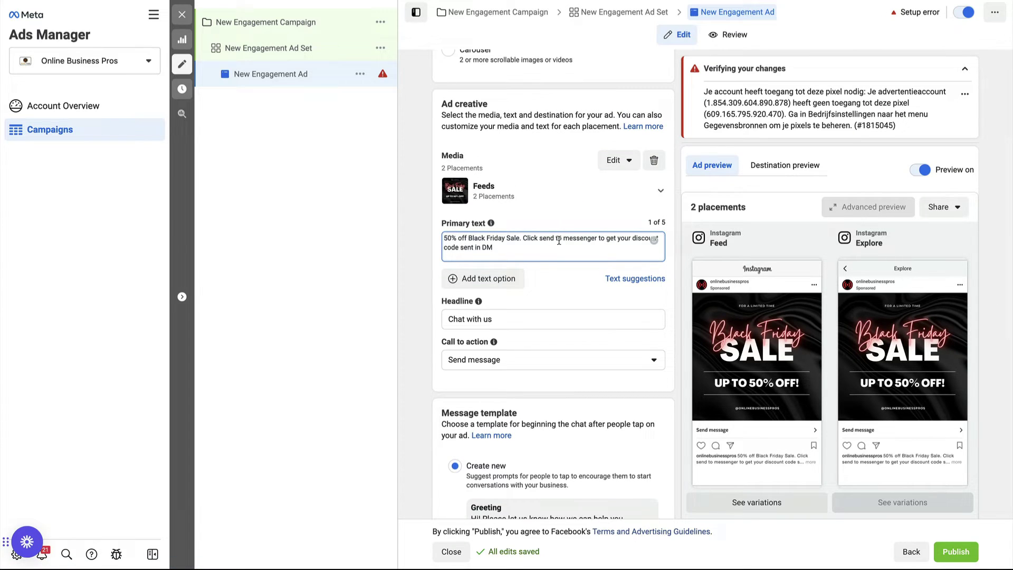
pyautogui.click(596, 238)
pyautogui.press('BackSpace')
pyautogui.press('BackSpace')
pyautogui.press('BackSpace')
pyautogui.press('BackSpace')
pyautogui.press('BackSpace')
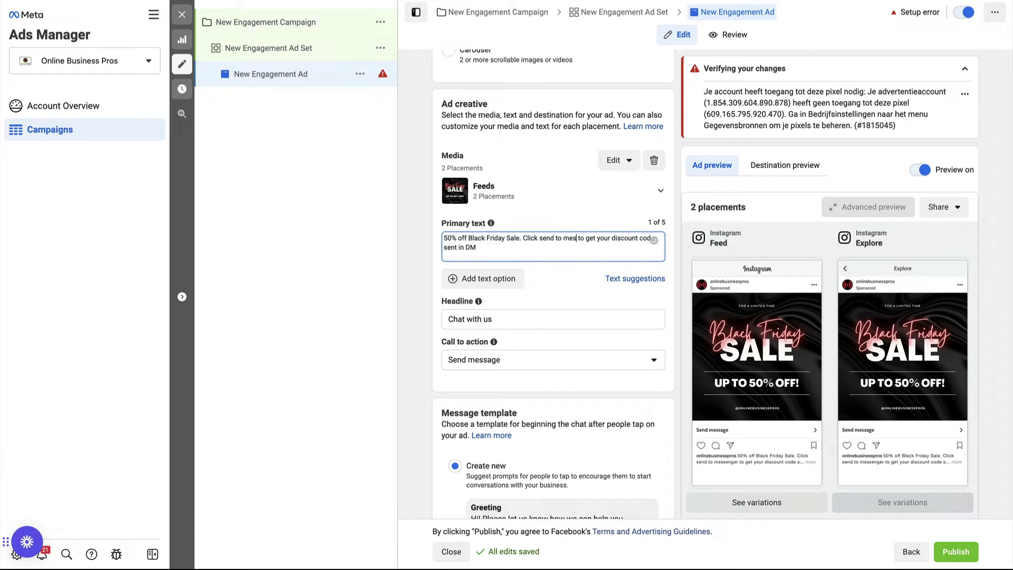
pyautogui.press('BackSpace')
pyautogui.press('BackSpace')
pyautogui.press('BackSpace')
pyautogui.press('BackSpace')
pyautogui.press('BackSpace')
pyautogui.press('BackSpace')
pyautogui.write('mess')
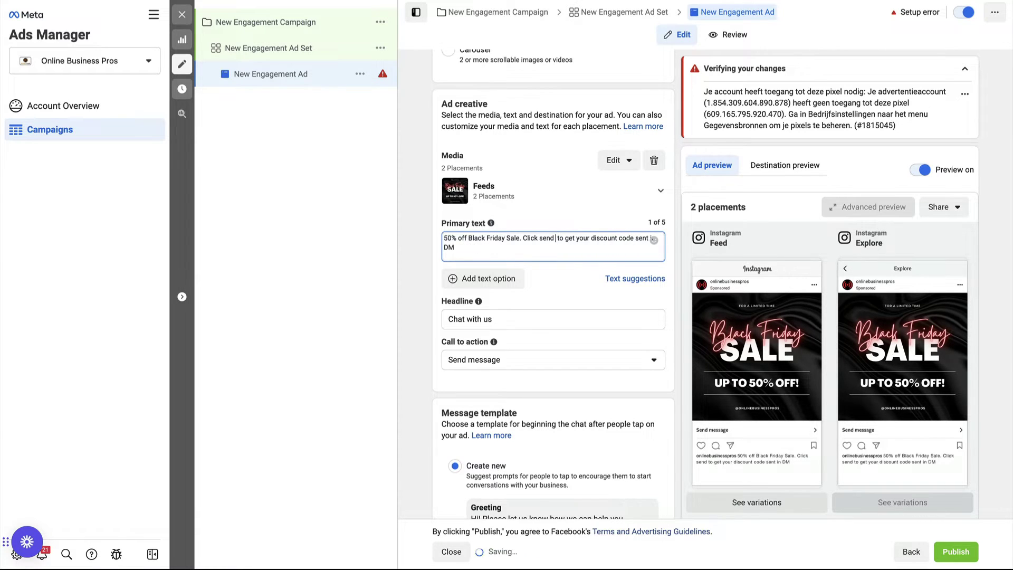
pyautogui.write('ag ')
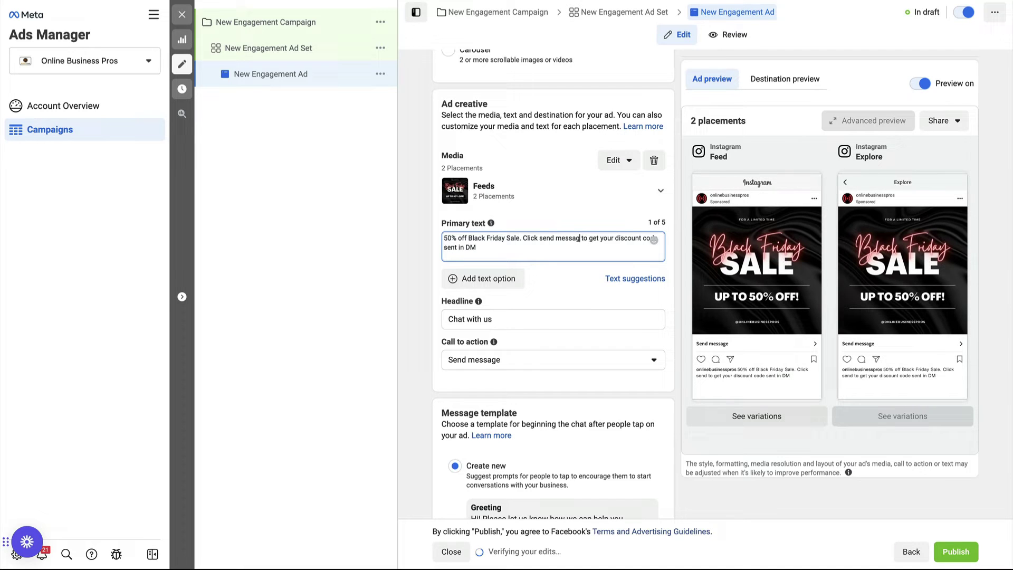
pyautogui.write('e')
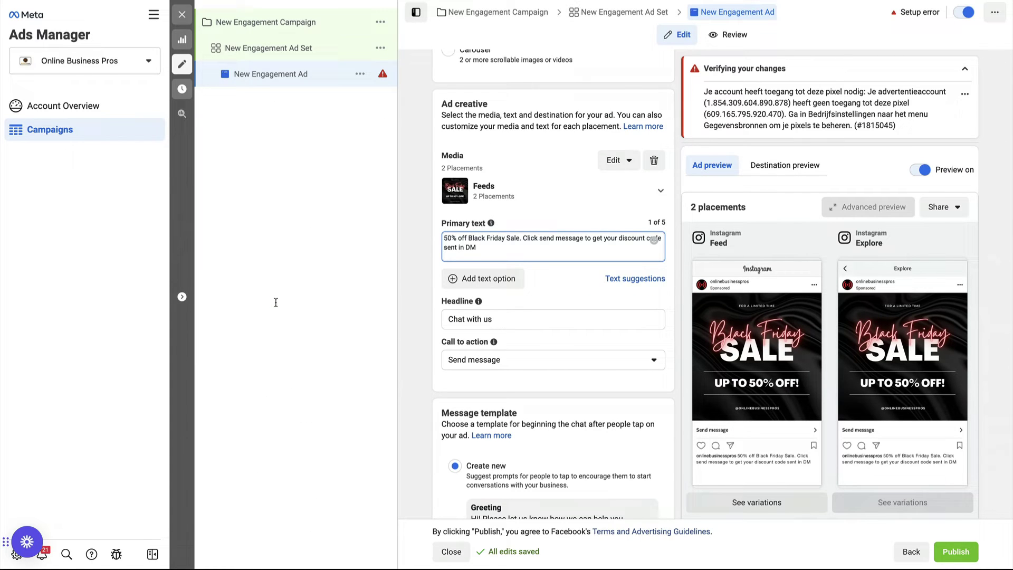
# Clear 'Chat with us' and enter 'Black Friday 50% oof' as the headline
pyautogui.moveTo(492, 320); pyautogui.dragTo(465, 320)
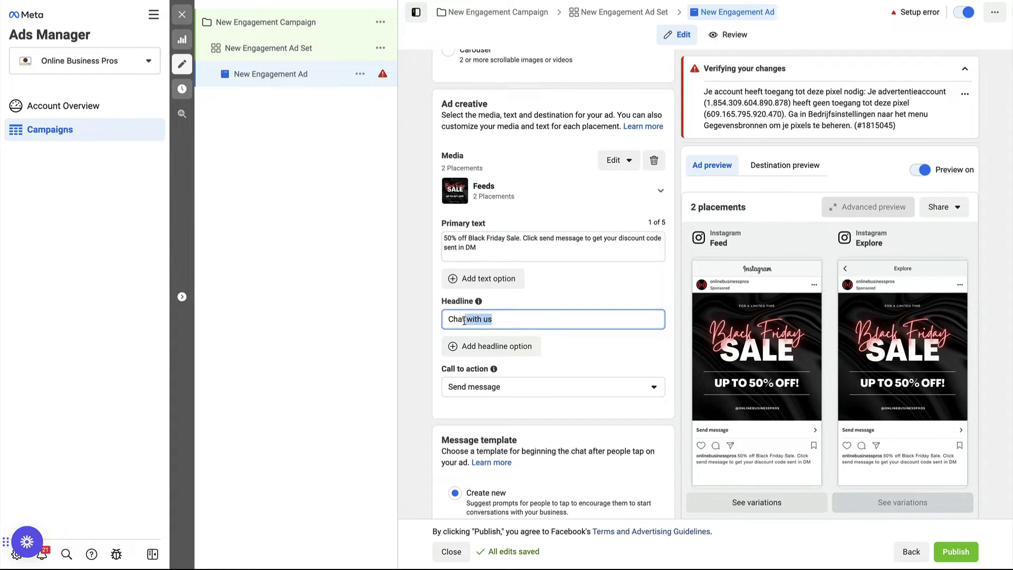
pyautogui.press('BackSpace')
pyautogui.press('BackSpace')
pyautogui.press('BackSpace')
pyautogui.press('BackSpace')
pyautogui.press('BackSpace')
pyautogui.write('B')
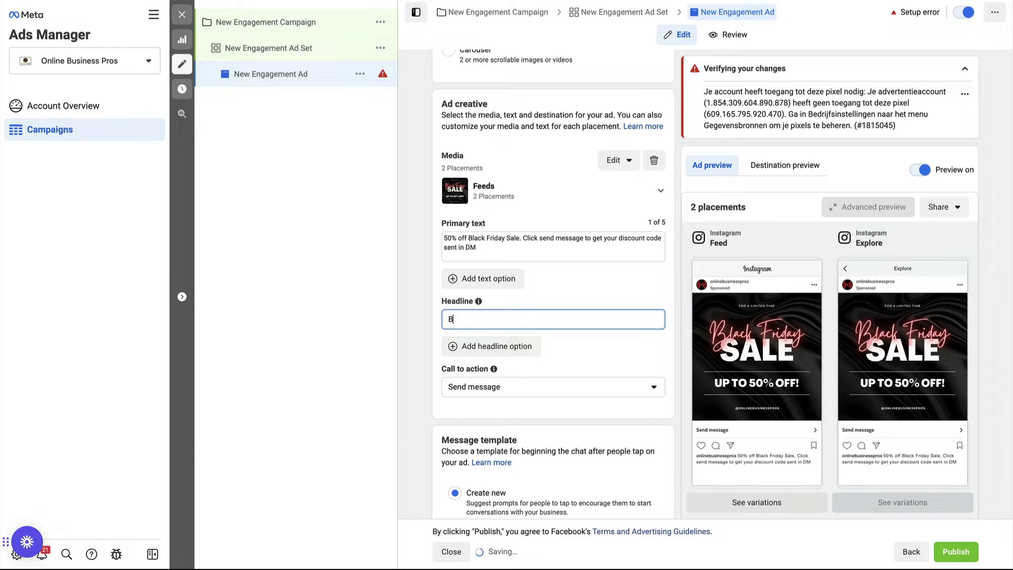
pyautogui.write('lack Frid')
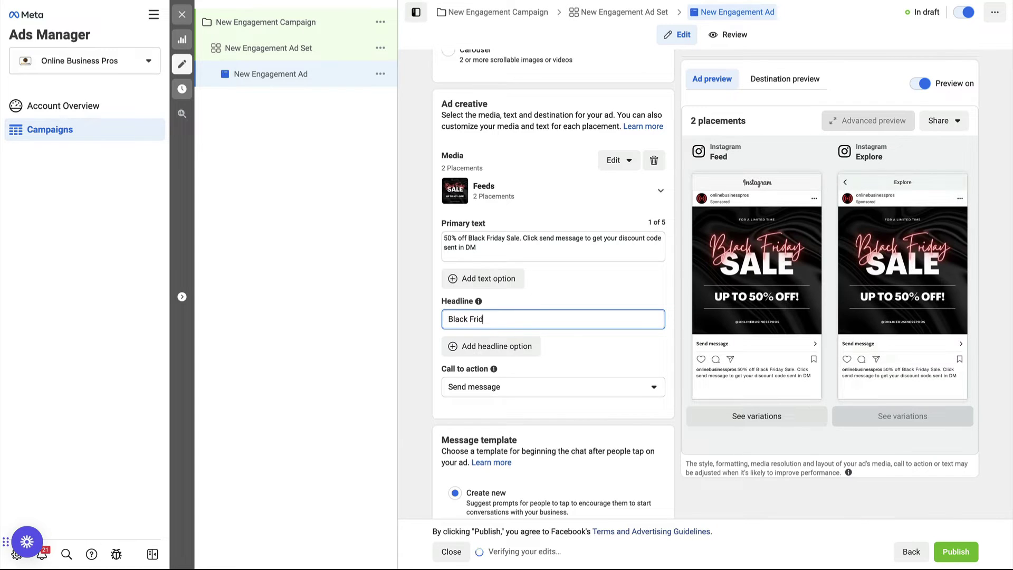
pyautogui.write('aY')
pyautogui.press('BackSpace')
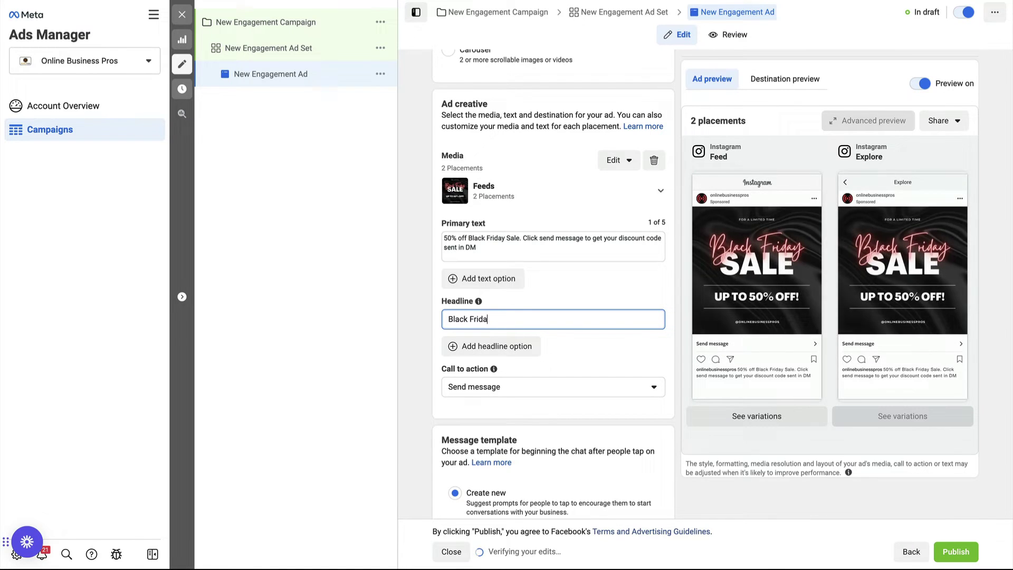
pyautogui.write('y 50% ')
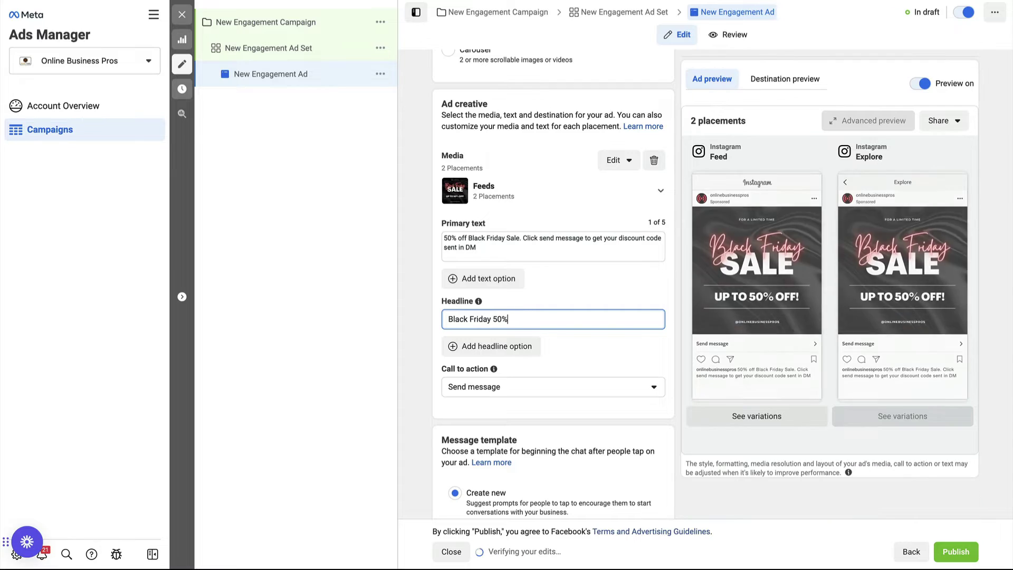
pyautogui.write('oof')
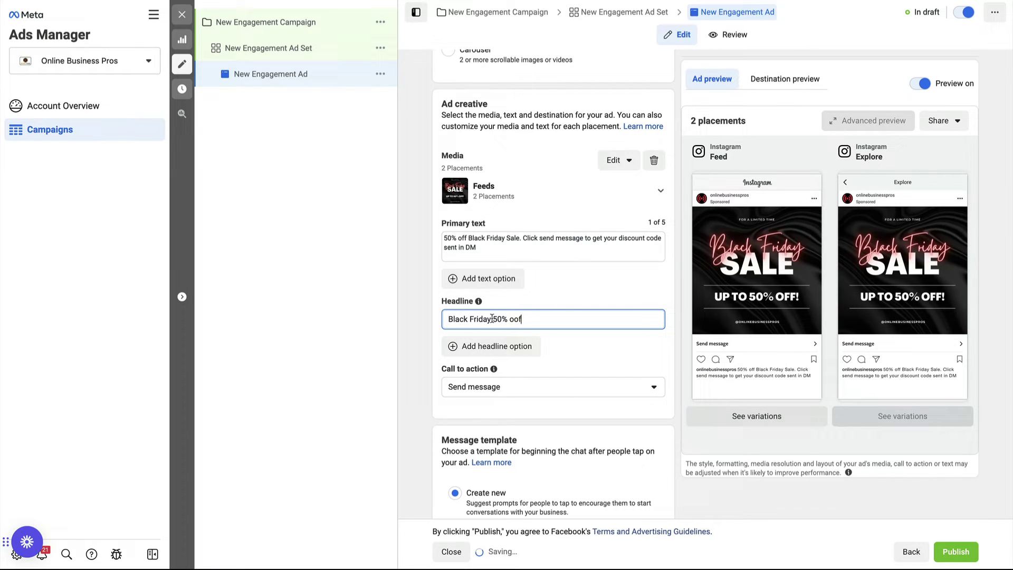
pyautogui.scroll(-1, 523, 381)
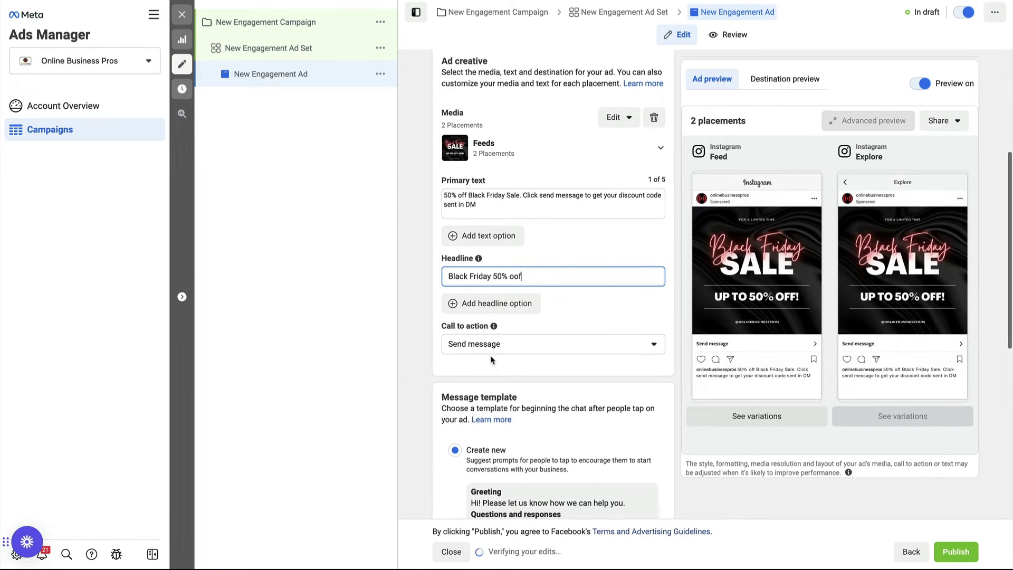
pyautogui.scroll(-3, 492, 361)
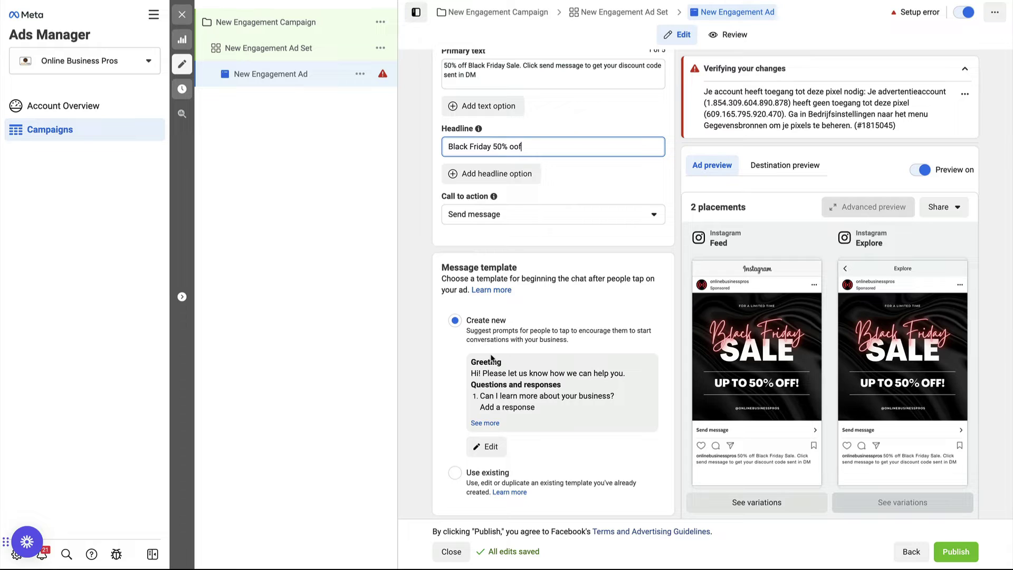
pyautogui.scroll(-1, 491, 360)
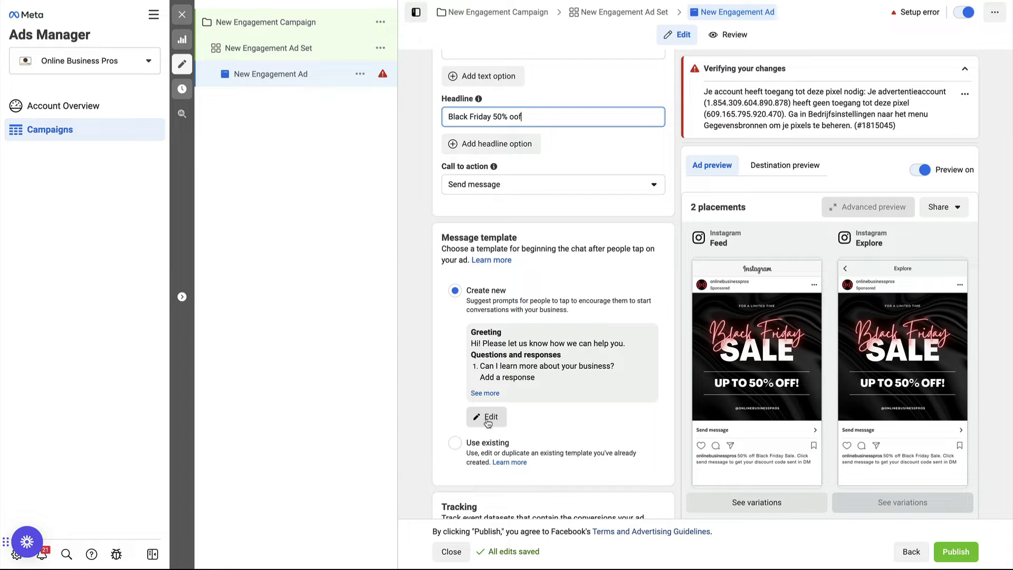
# Change the template greeting to 'Hi To get 50% off click the send button below or reply with the word DISCOUNT'
pyautogui.click(488, 424)
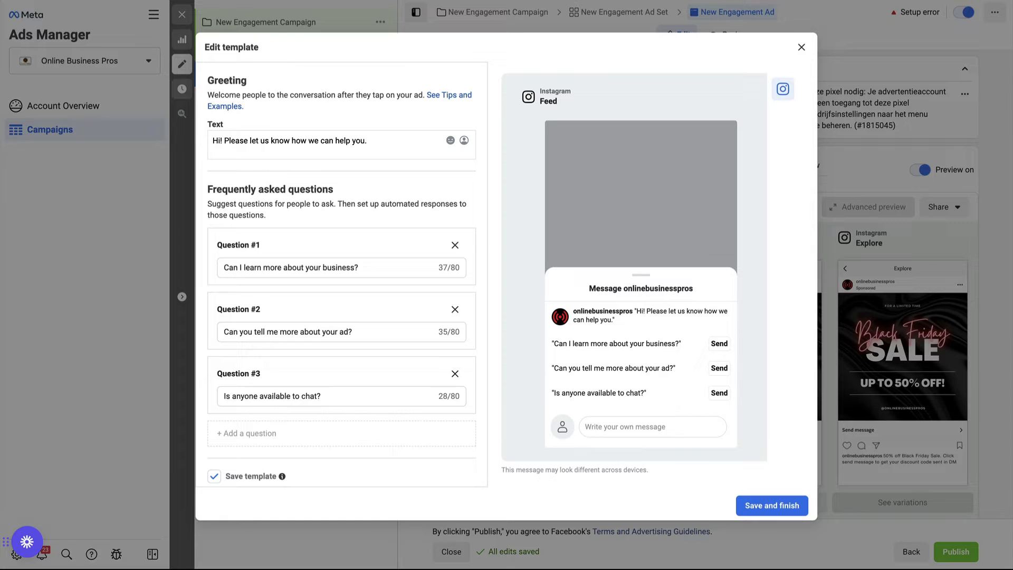
pyautogui.hotkey('alt', 'Tab')
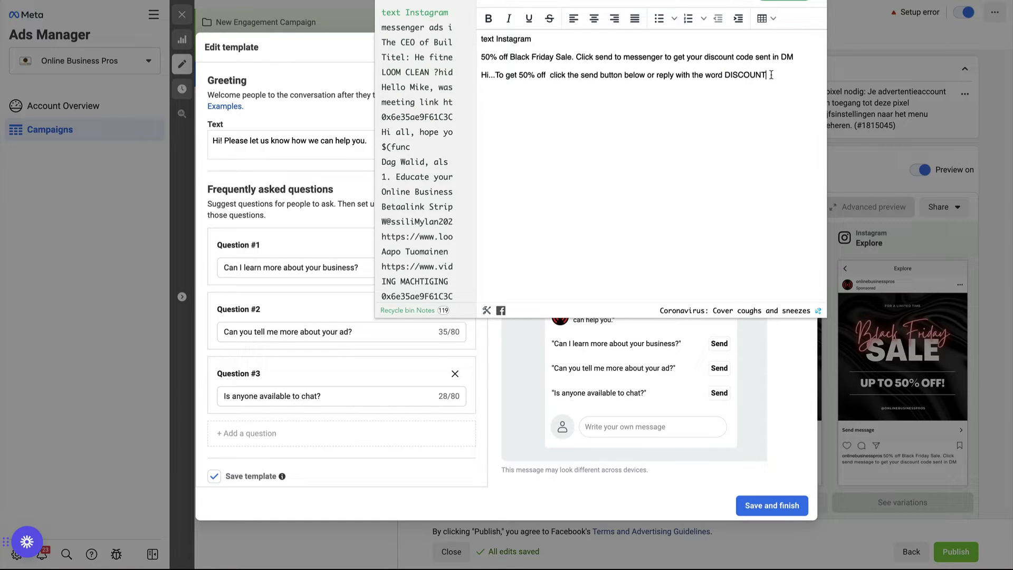
pyautogui.moveTo(771, 74); pyautogui.dragTo(481, 75)
pyautogui.hotkey('ctrl', 'c')
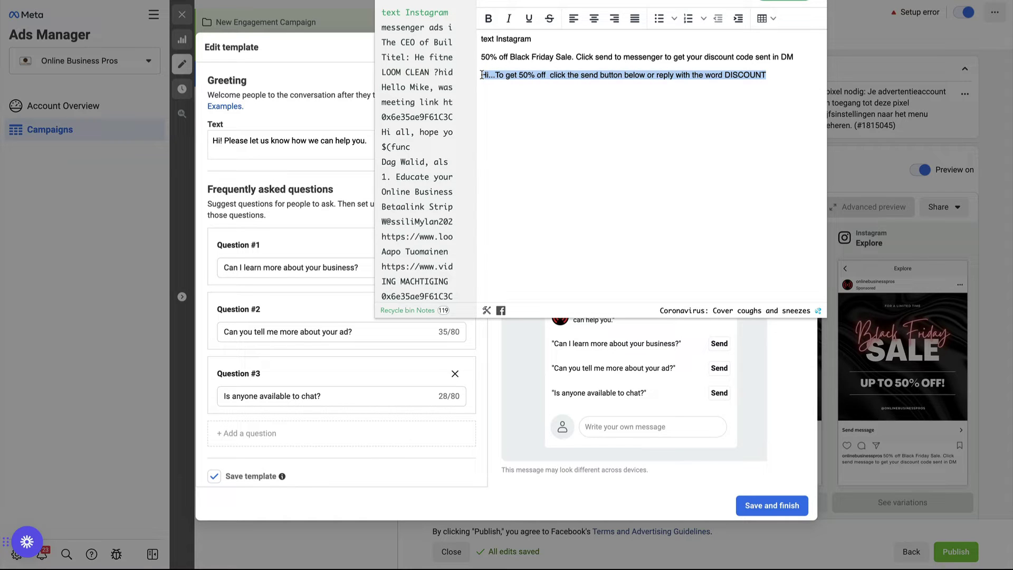
pyautogui.click(278, 160)
pyautogui.moveTo(212, 143); pyautogui.dragTo(373, 140)
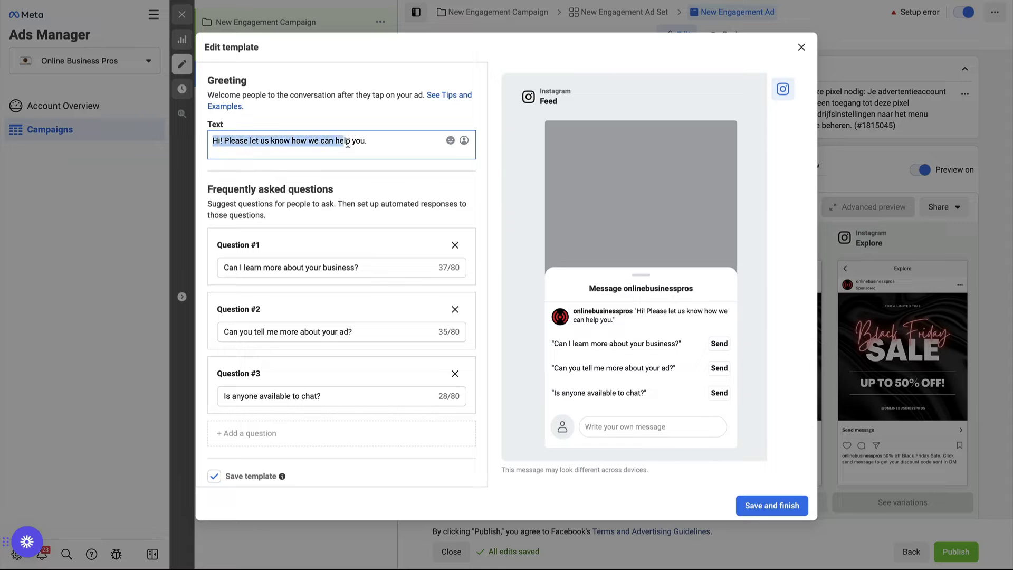
pyautogui.press('BackSpace')
pyautogui.hotkey('ctrl', 'v')
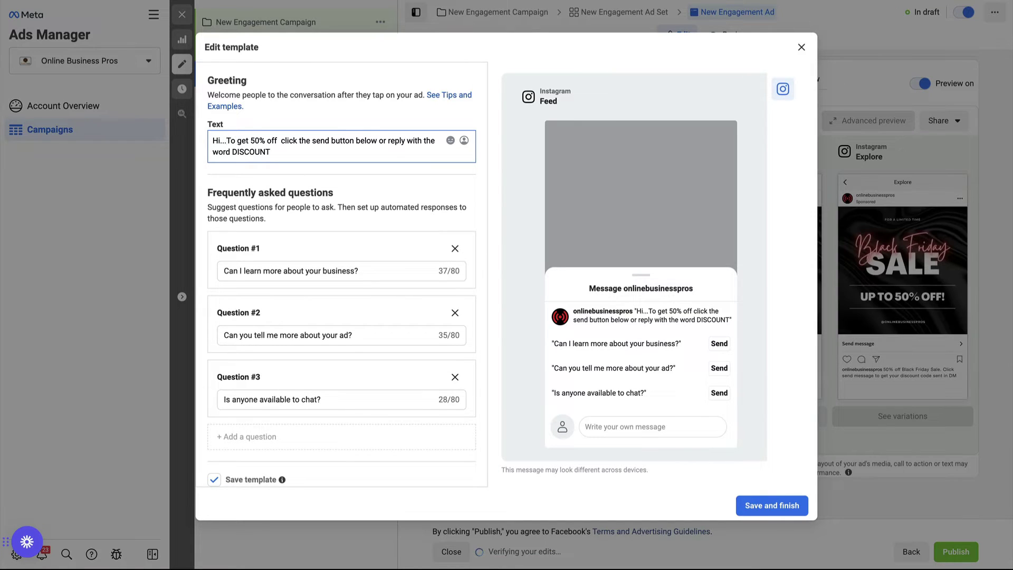
pyautogui.press('BackSpace')
pyautogui.press('BackSpace')
pyautogui.press('BackSpace')
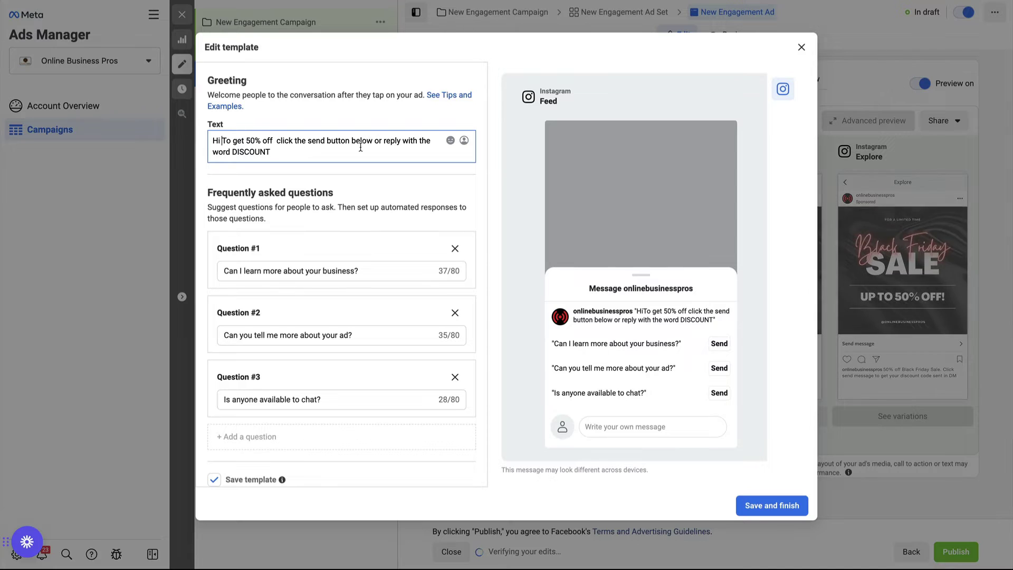
# Add the recipient's first name and an emoji to the greeting, and delete two extra FAQ questions
pyautogui.click(464, 141)
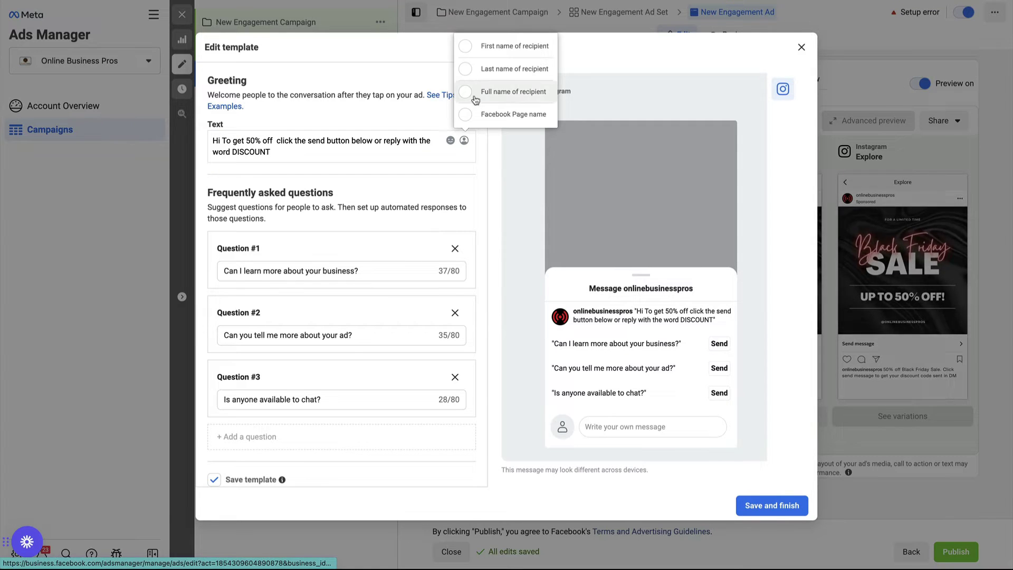
pyautogui.click(475, 46)
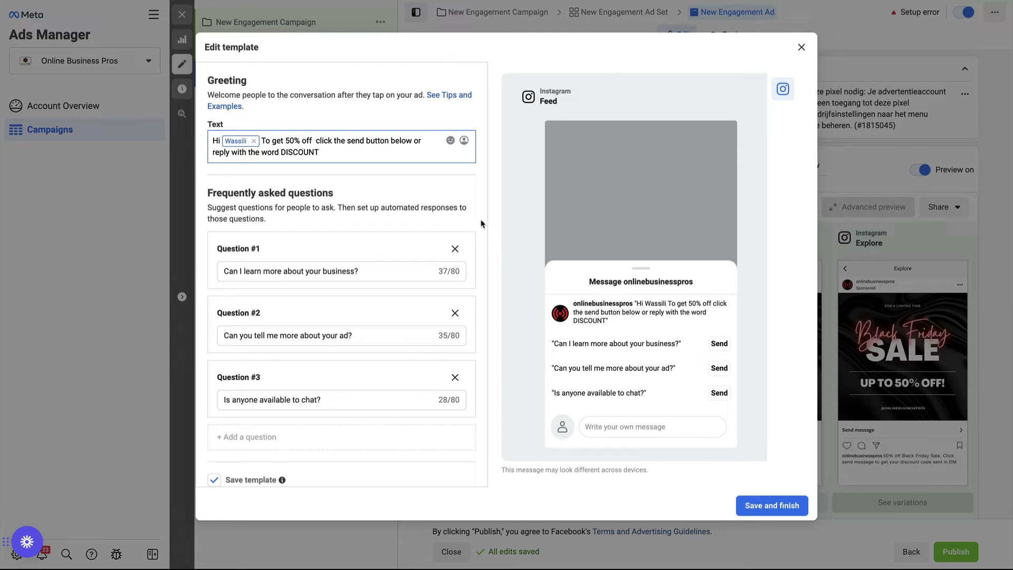
pyautogui.click(450, 140)
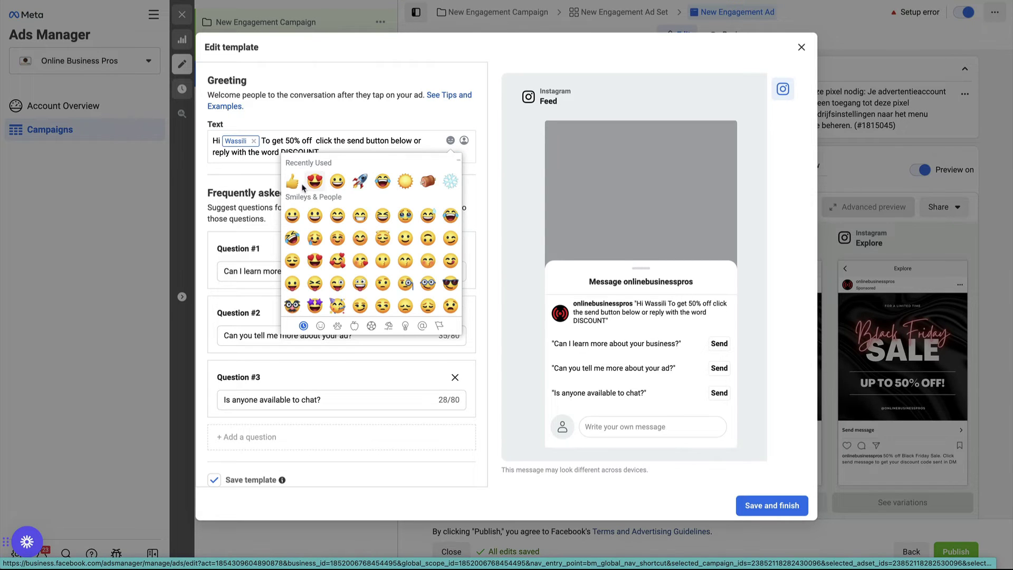
pyautogui.click(339, 184)
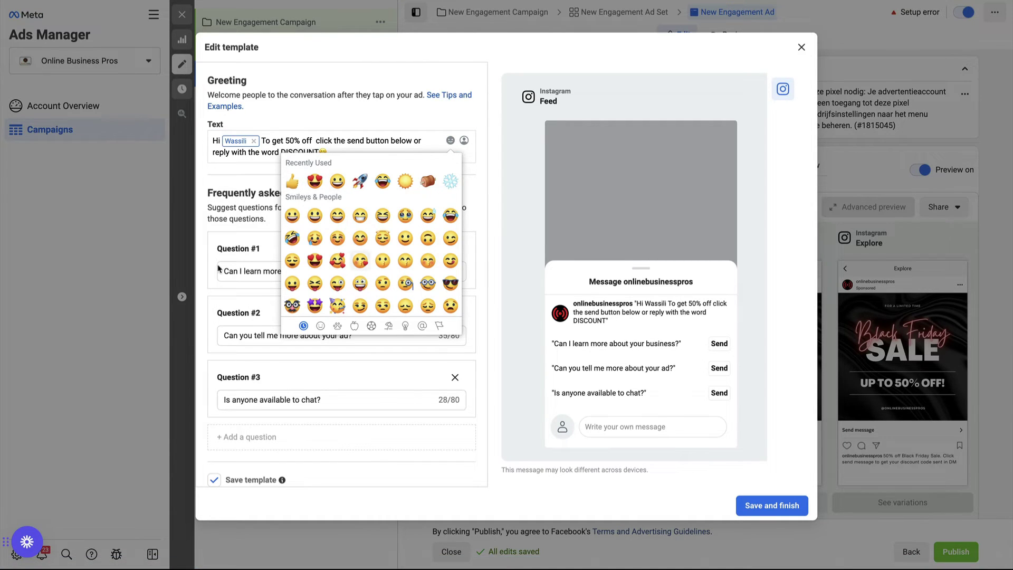
pyautogui.click(337, 132)
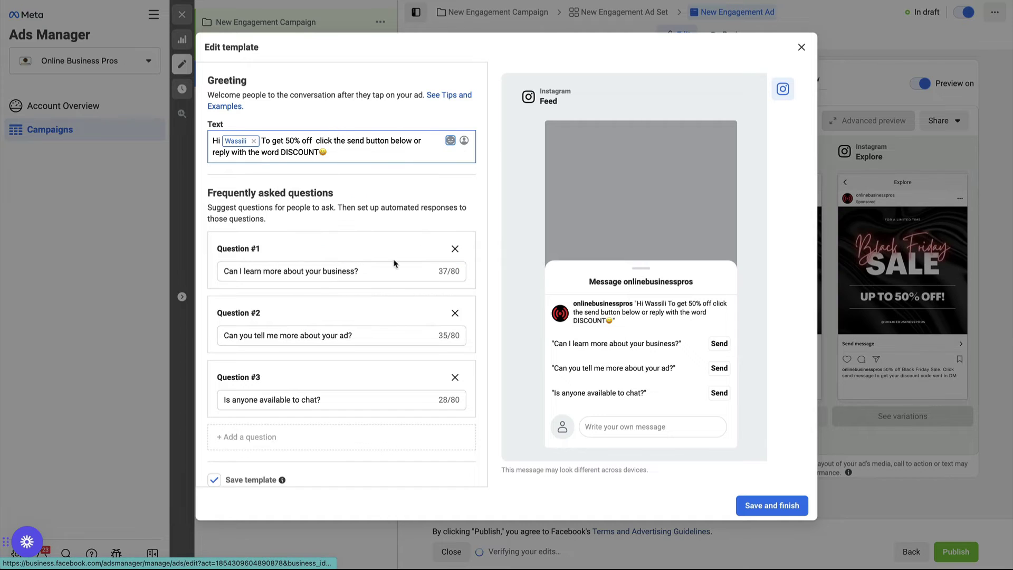
pyautogui.click(454, 312)
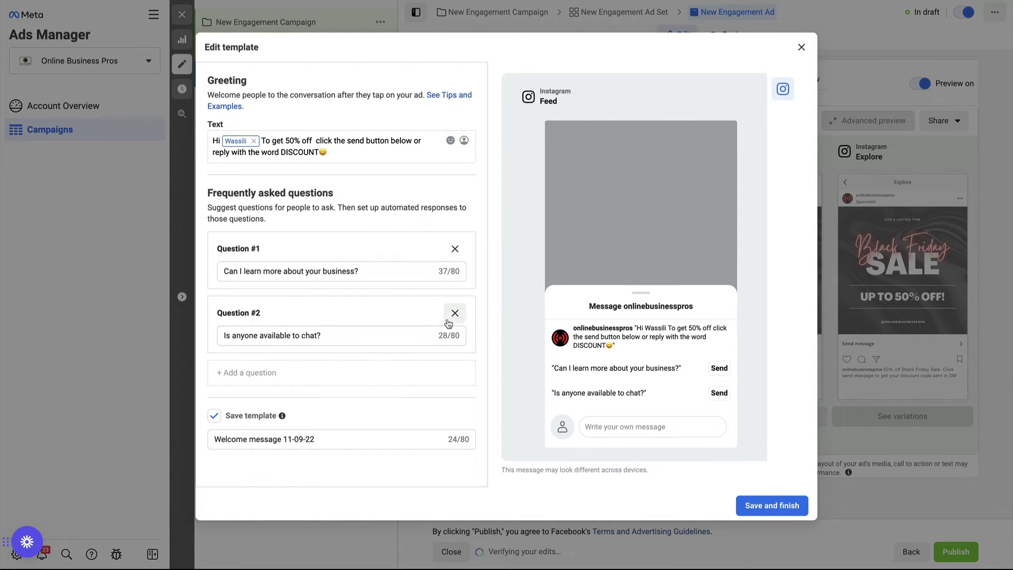
pyautogui.click(455, 313)
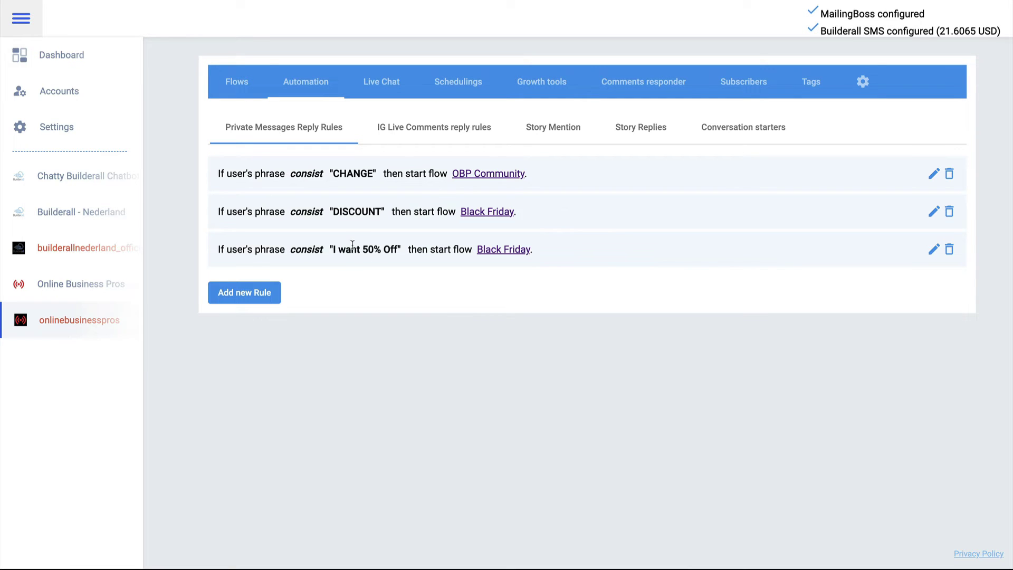
pyautogui.click(933, 250)
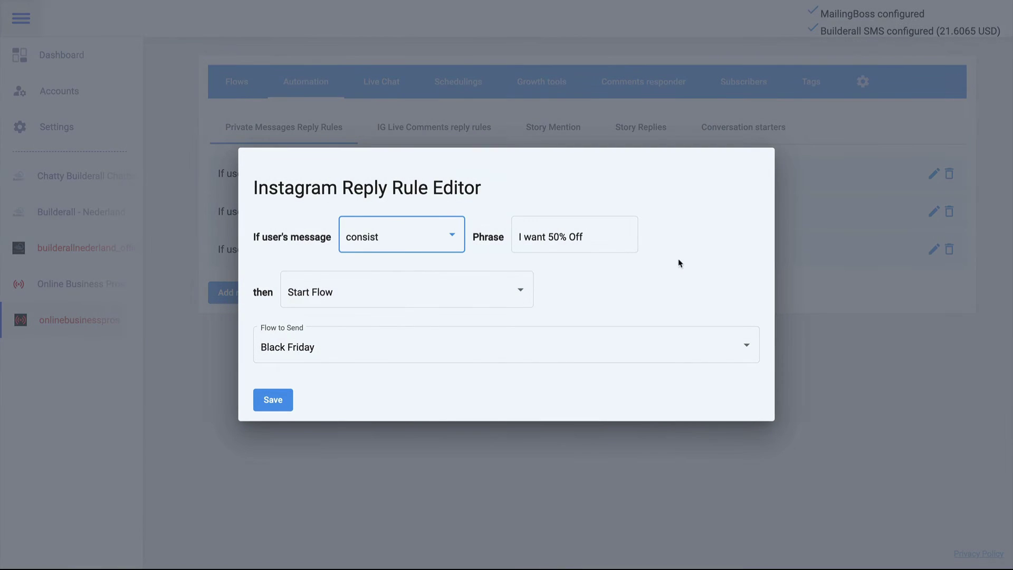
pyautogui.moveTo(611, 236); pyautogui.dragTo(496, 237)
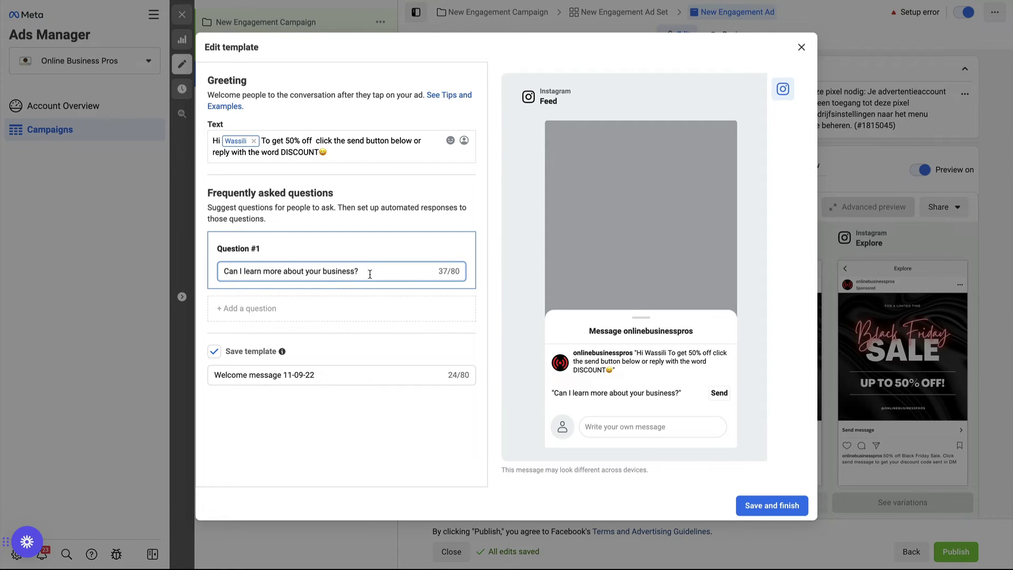
# Change the remaining FAQ question to 'I want 50% Off'
pyautogui.moveTo(369, 274); pyautogui.dragTo(247, 273)
pyautogui.press('BackSpace')
pyautogui.press('BackSpace')
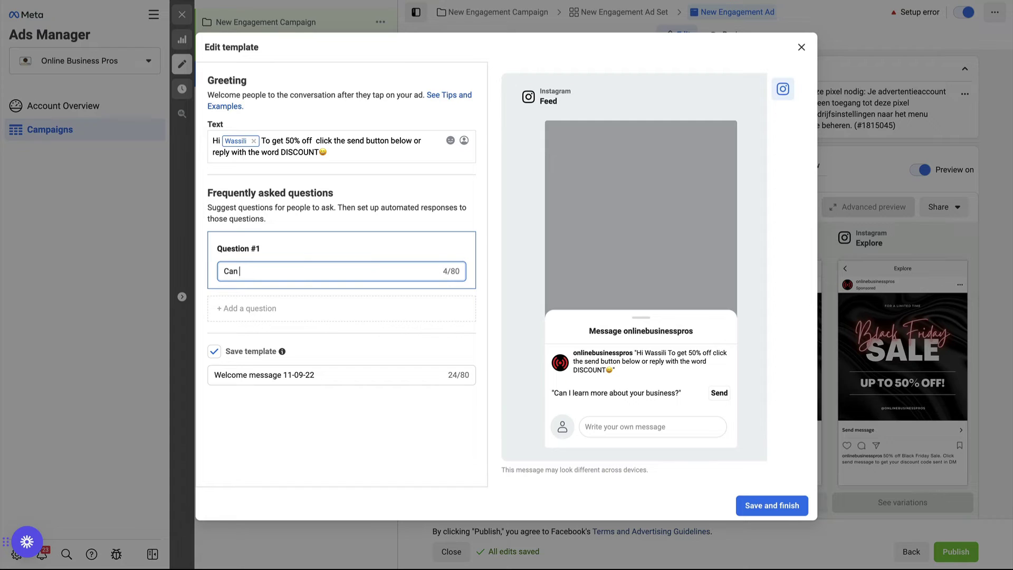
pyautogui.write('I want 50% Off')
pyautogui.click(594, 407)
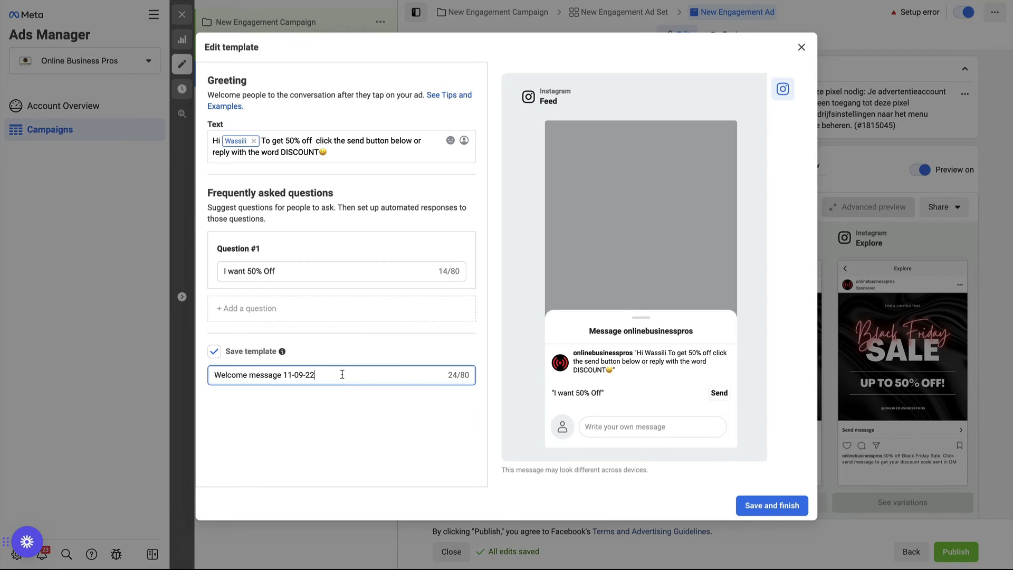
# Rename the template to 'Black Friday' and save it
pyautogui.moveTo(328, 377); pyautogui.dragTo(242, 373)
pyautogui.press('BackSpace')
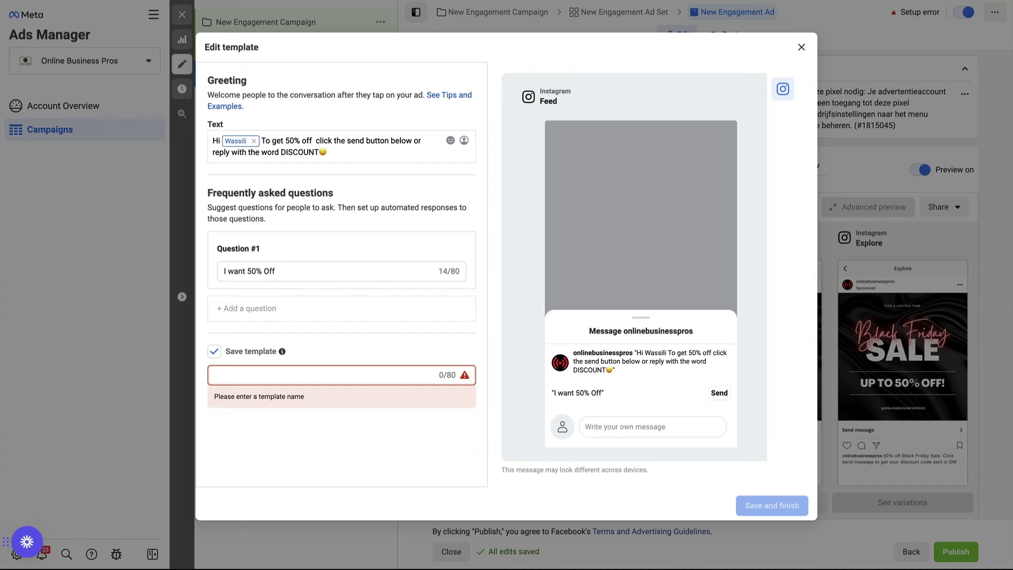
pyautogui.write('Black F')
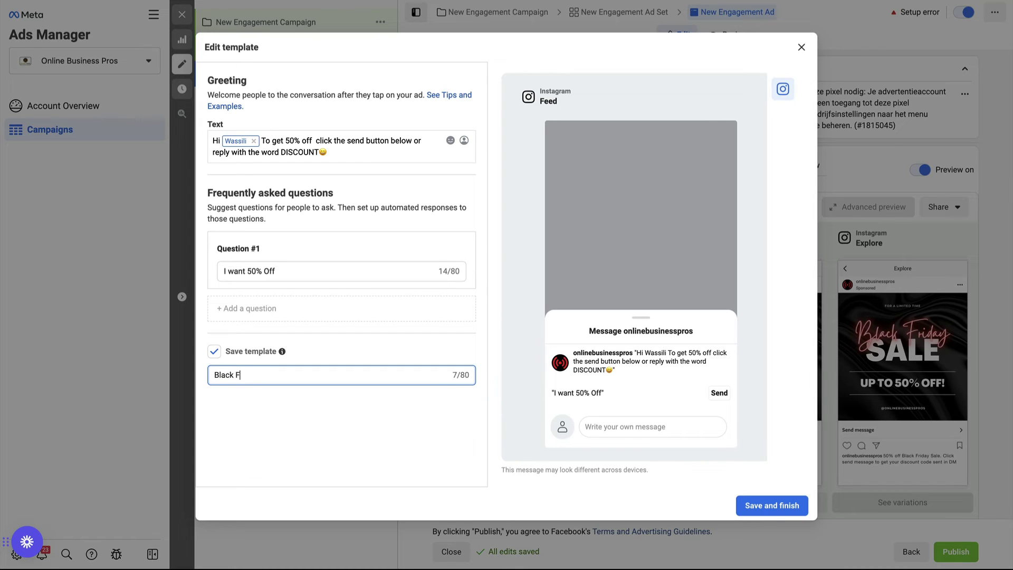
pyautogui.write('riday')
pyautogui.click(297, 440)
pyautogui.click(759, 507)
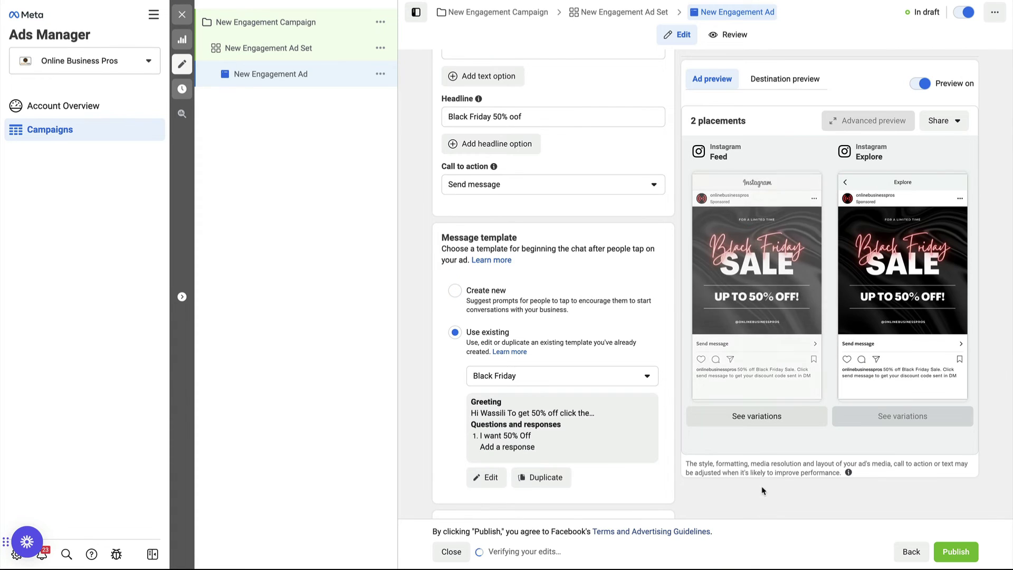
pyautogui.scroll(-3, 558, 433)
pyautogui.scroll(-1, 558, 433)
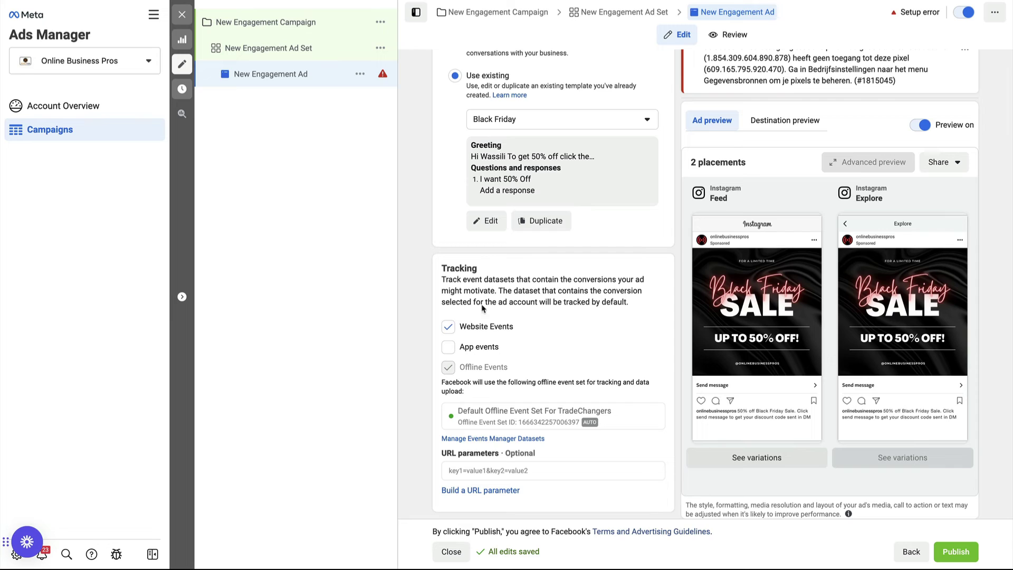
# Turn Website Events tracking back on and select the Wassili Birbilis pixel
pyautogui.click(448, 327)
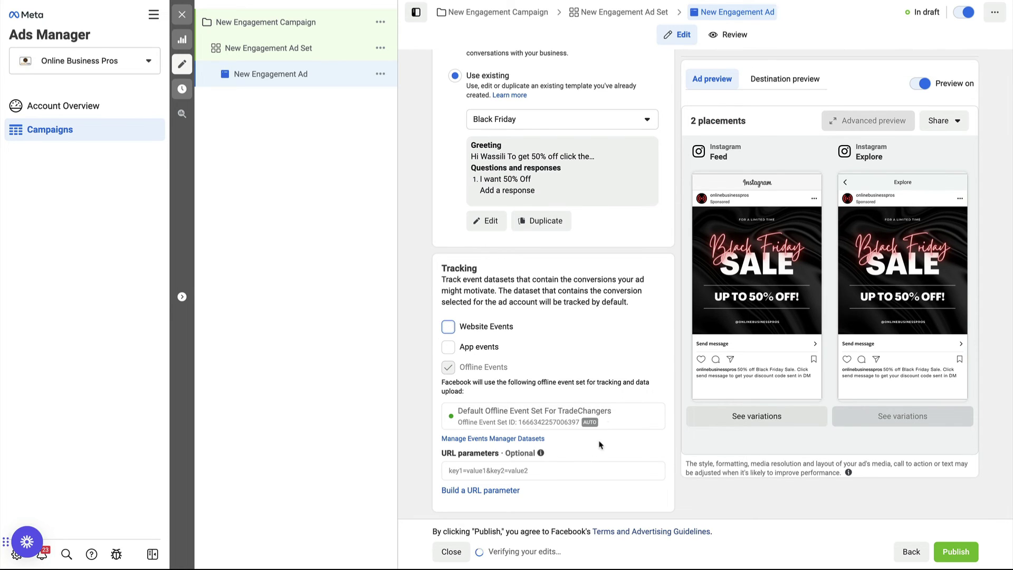
pyautogui.click(448, 326)
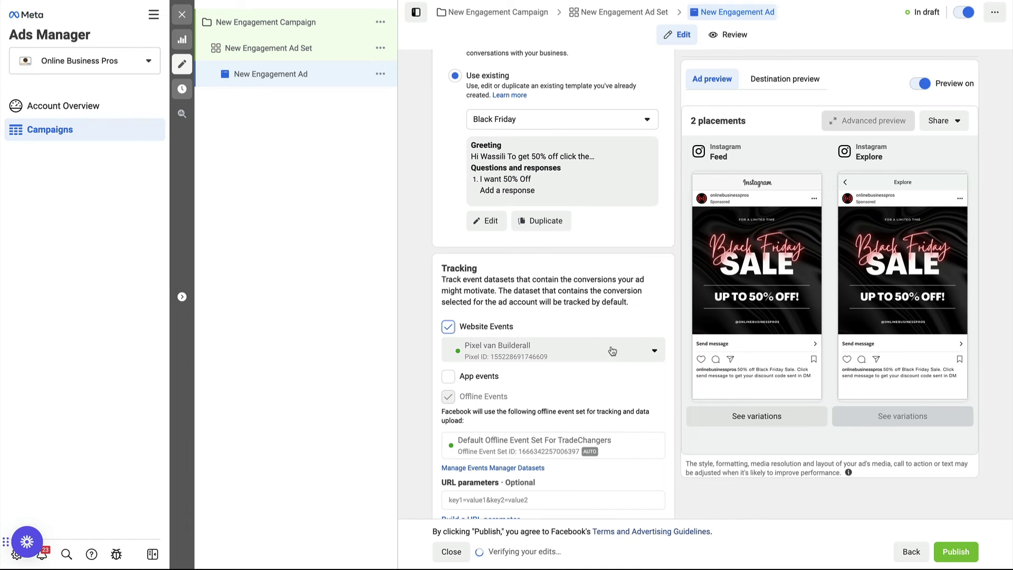
pyautogui.click(607, 352)
pyautogui.click(563, 474)
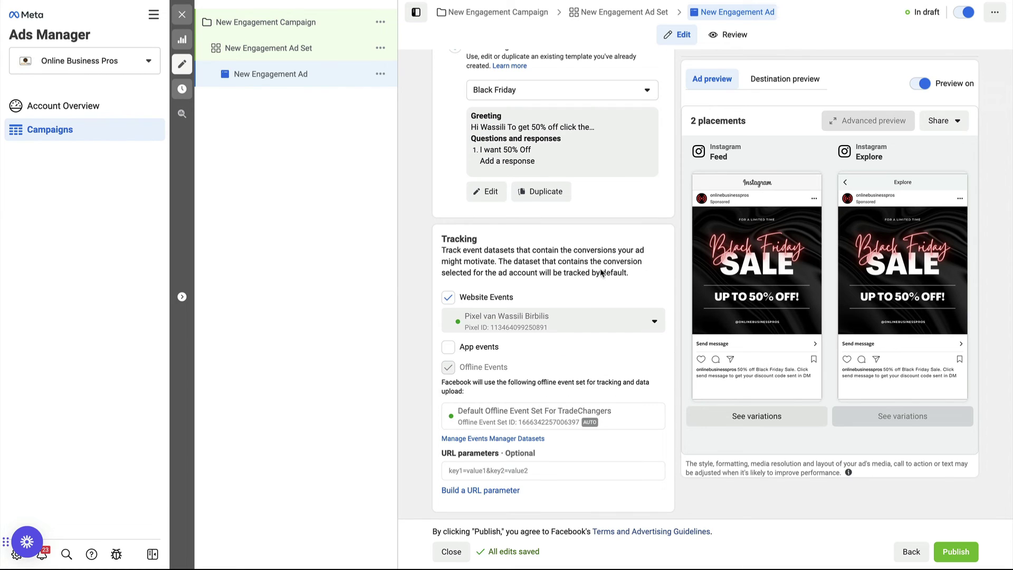
pyautogui.scroll(3, 590, 257)
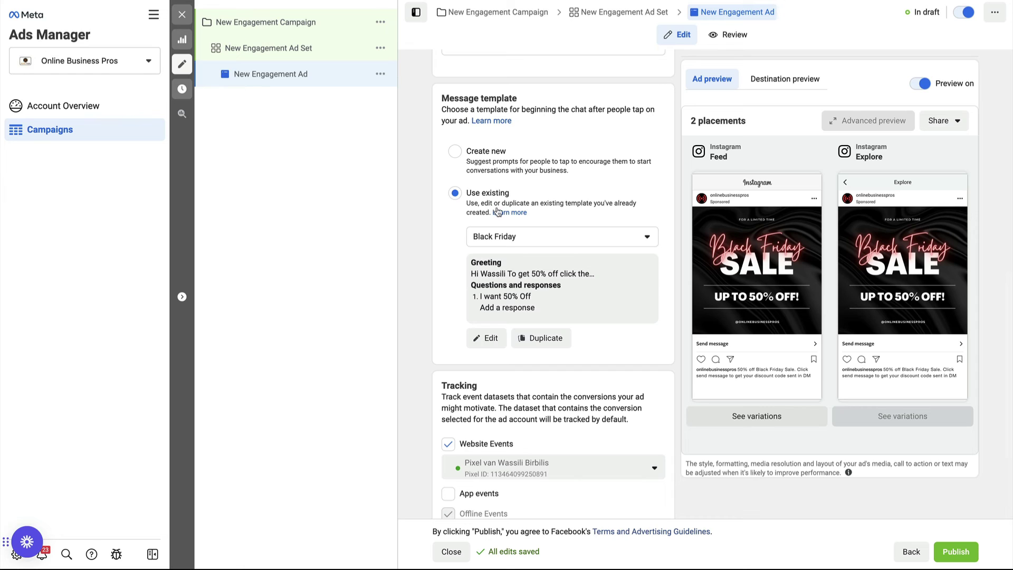
pyautogui.moveTo(747, 267)
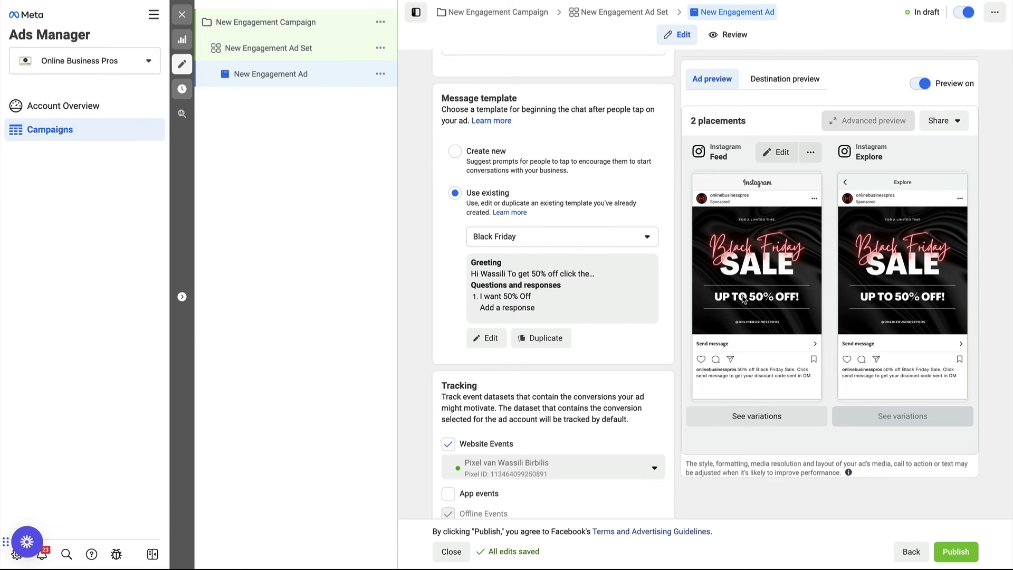
pyautogui.scroll(3, 620, 262)
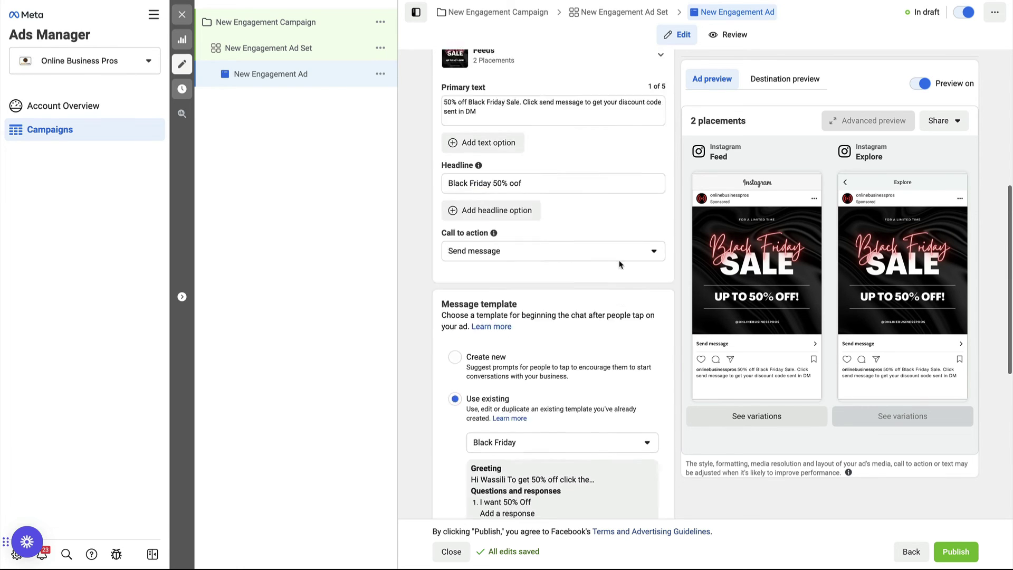
pyautogui.scroll(3, 620, 262)
pyautogui.scroll(1, 619, 261)
pyautogui.scroll(2, 619, 260)
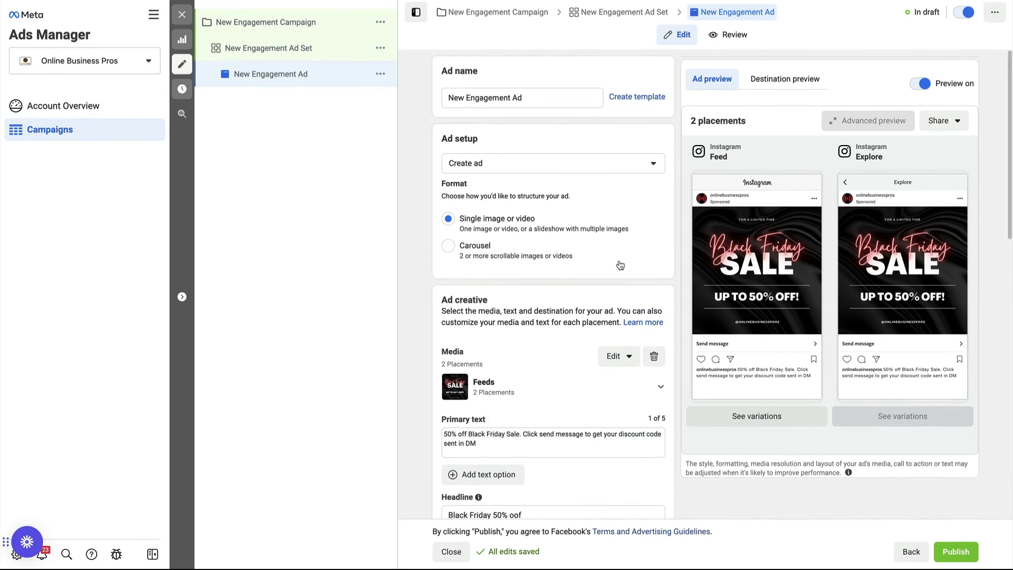
pyautogui.scroll(-5, 619, 261)
pyautogui.scroll(-3, 620, 260)
pyautogui.scroll(3, 619, 262)
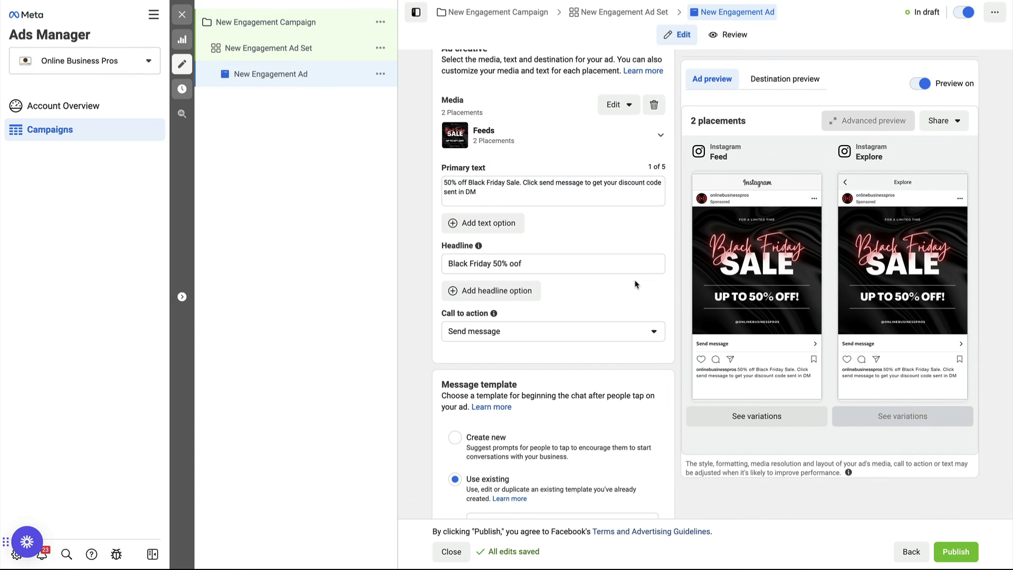
pyautogui.scroll(-1, 623, 291)
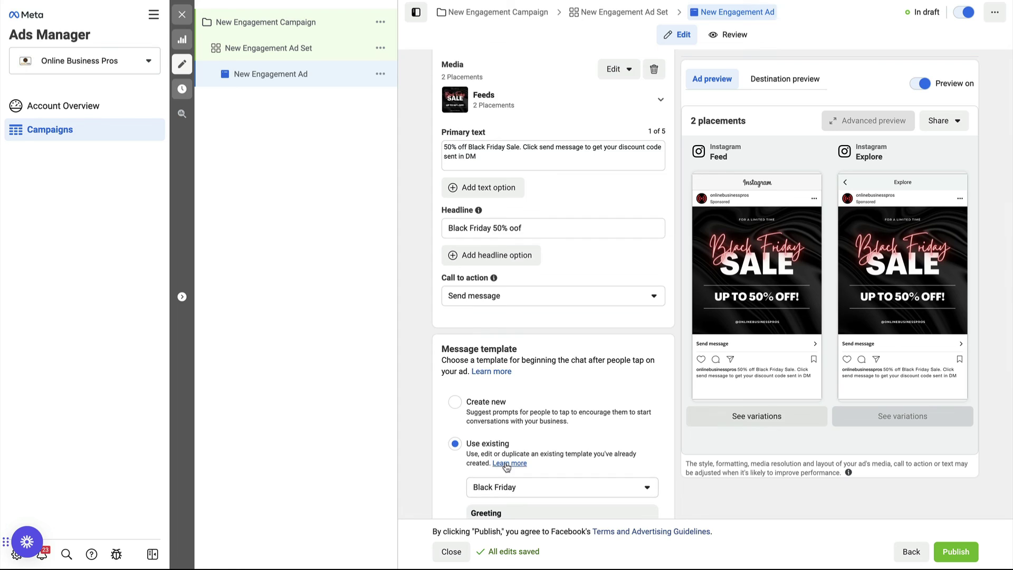
pyautogui.scroll(-2, 505, 465)
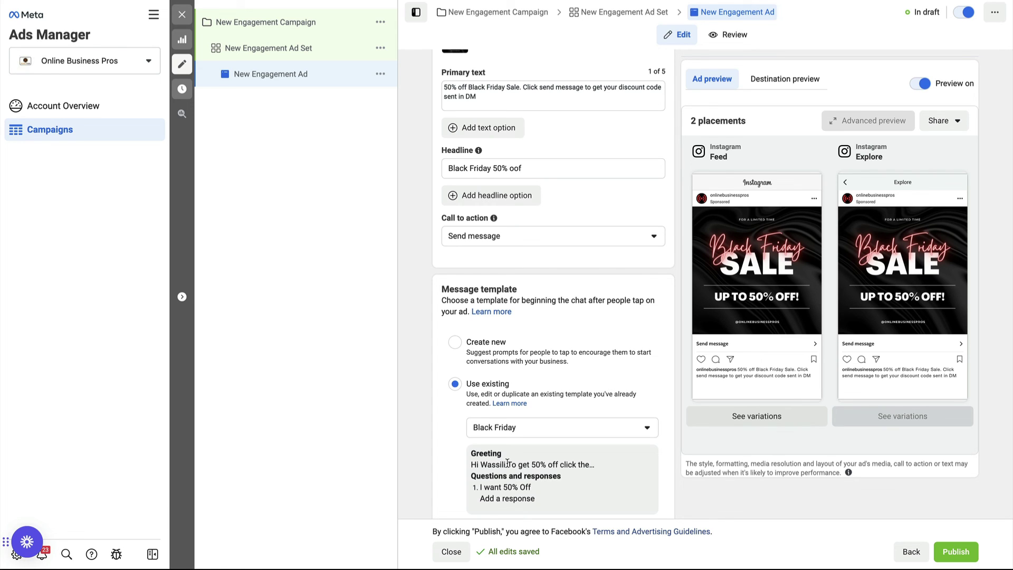
pyautogui.scroll(-2, 507, 462)
pyautogui.scroll(-2, 507, 463)
pyautogui.scroll(-2, 506, 463)
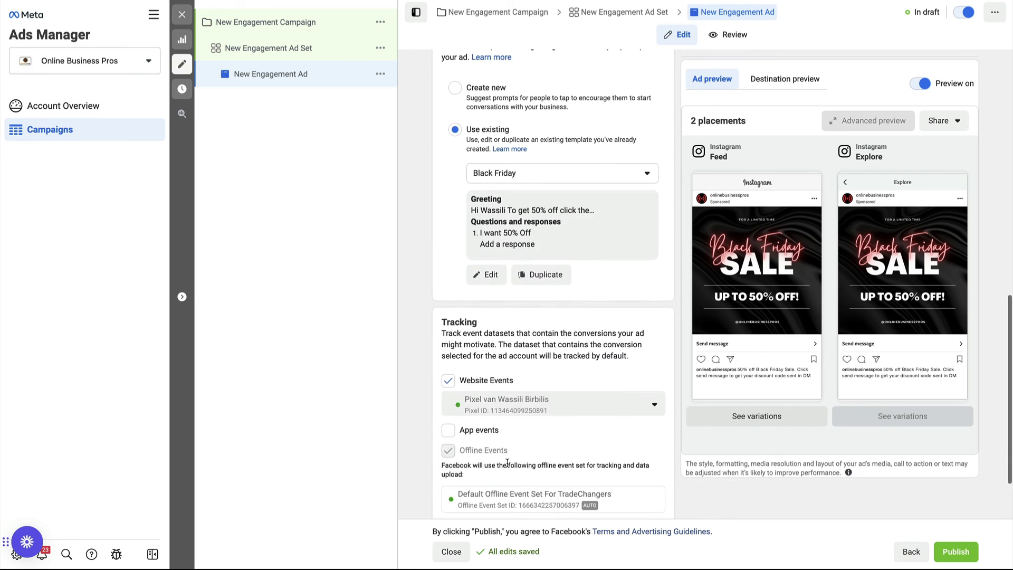